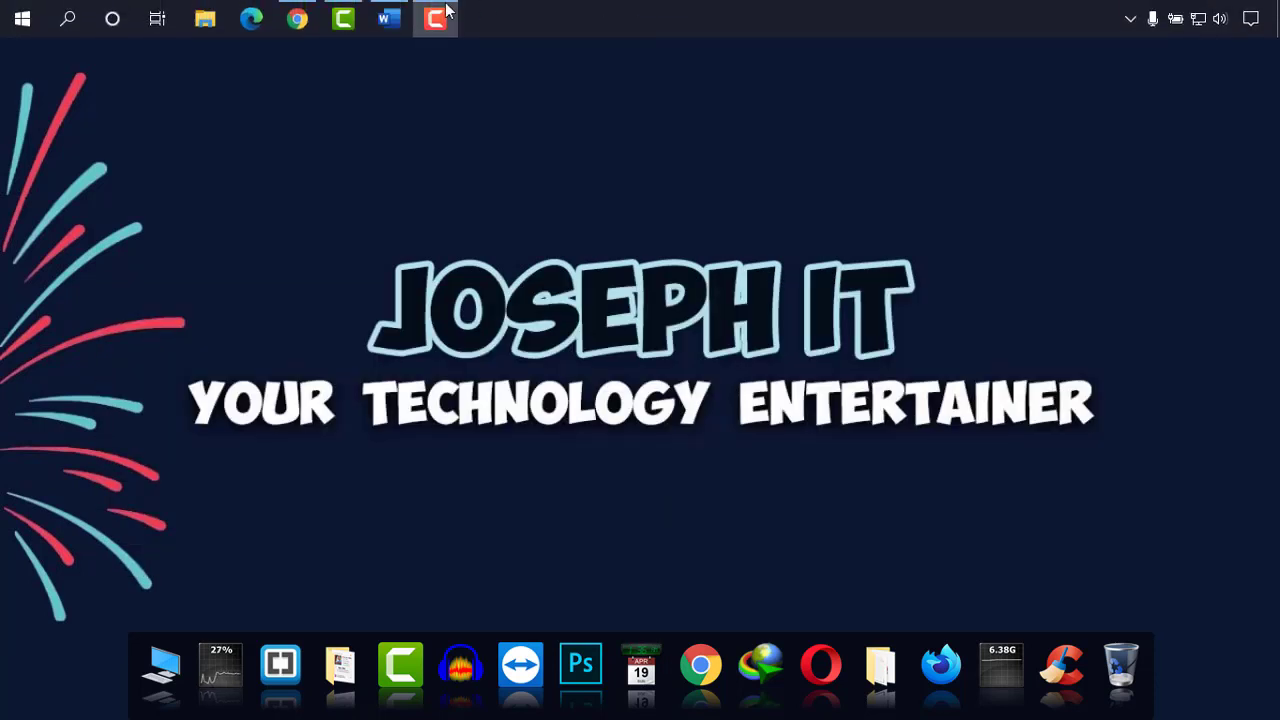
Switch to the open Word document and look through its paragraphs for occurrences of the word "video"
left_click(380, 18)
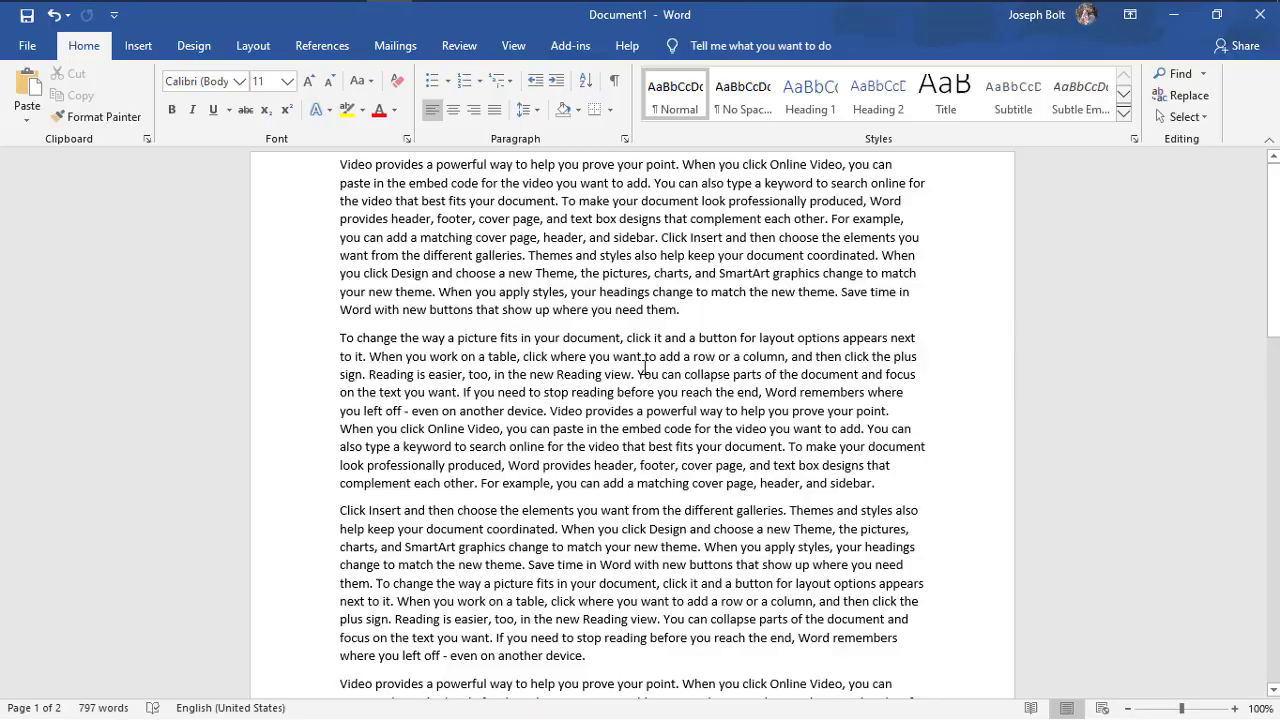
scroll(645, 365, "down", 5)
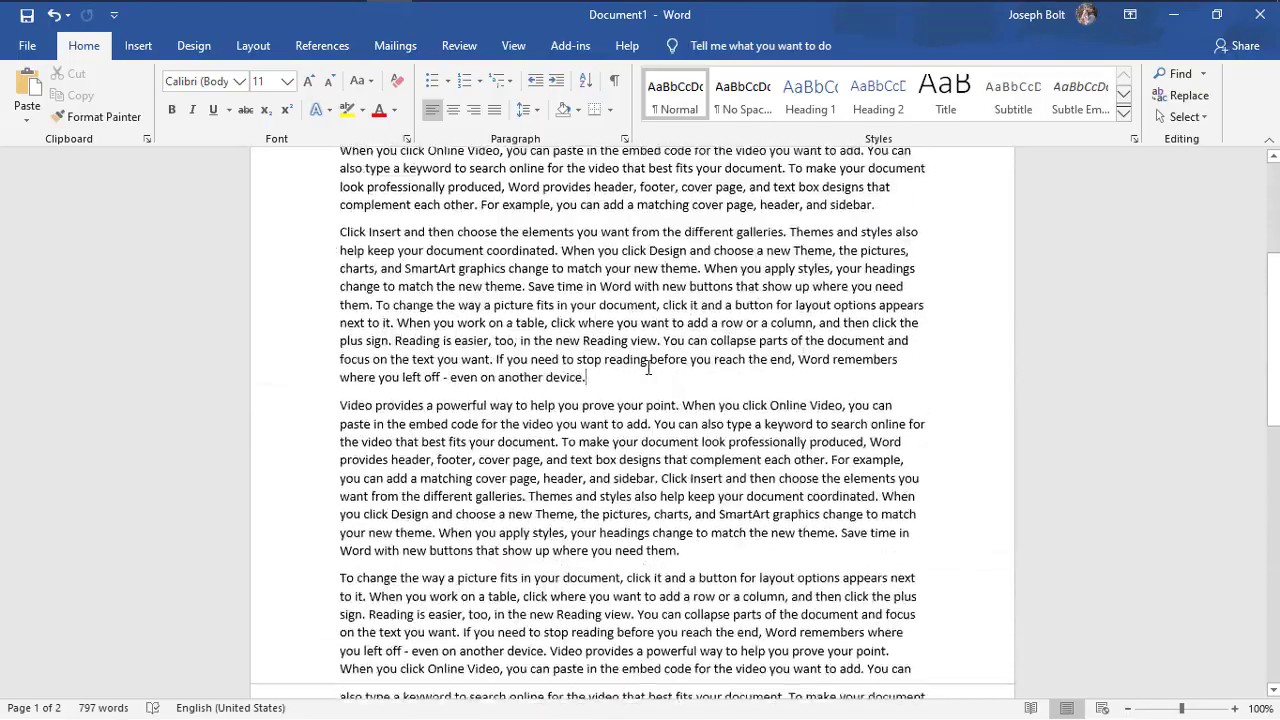
scroll(648, 368, "down", 4)
left_click(640, 272)
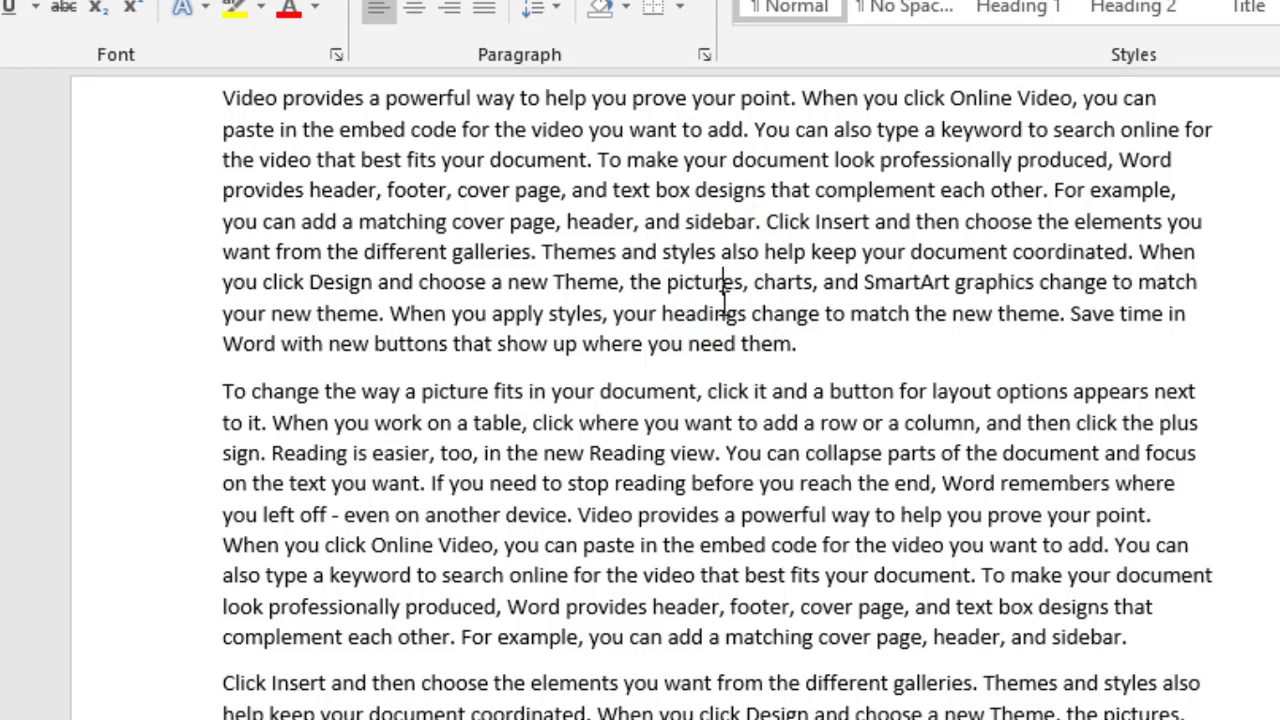
left_click(245, 97)
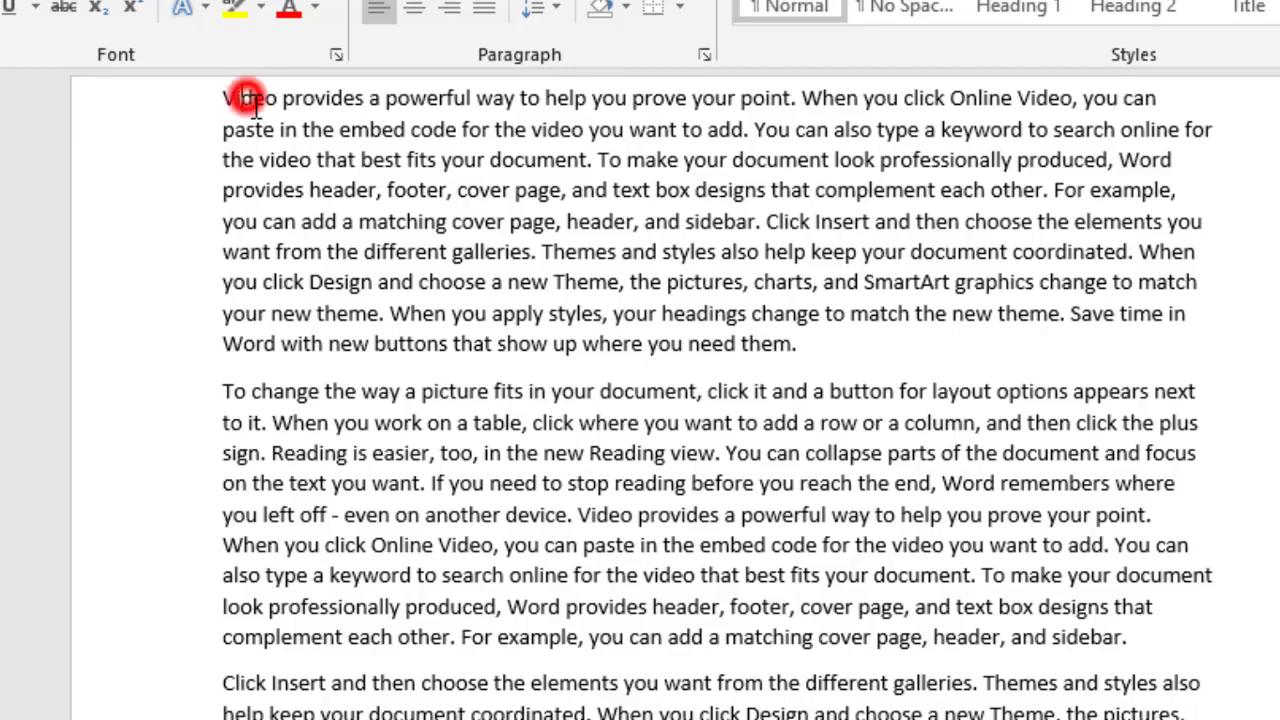
left_click(542, 129)
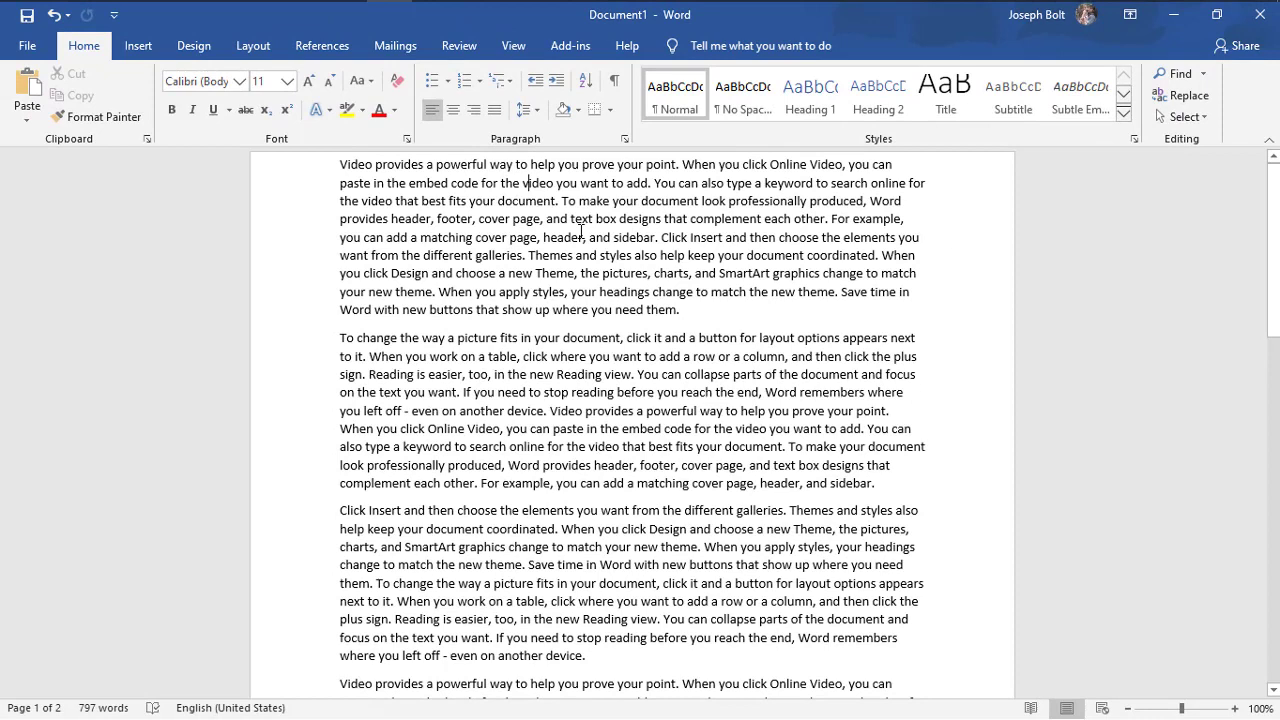
Search the document for "video" and look over the highlighted matches in the text
key("ctrl+f")
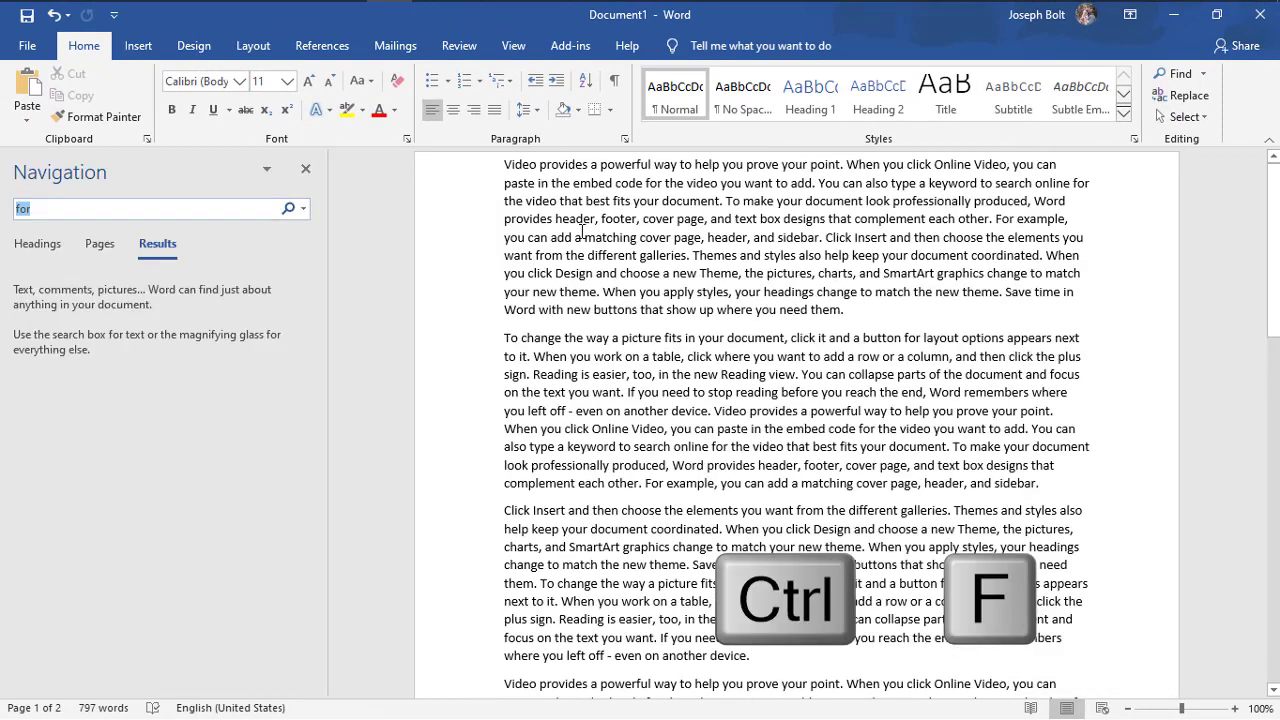
type("for")
left_click(67, 209)
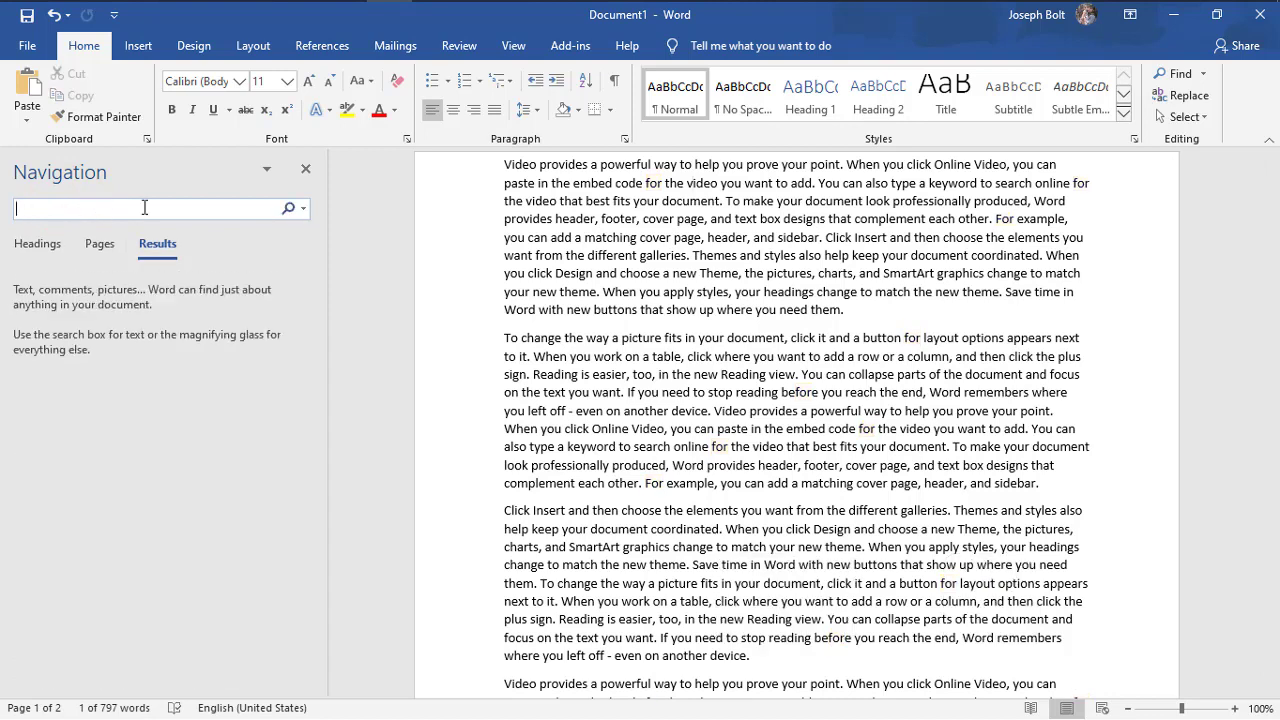
left_click(106, 215)
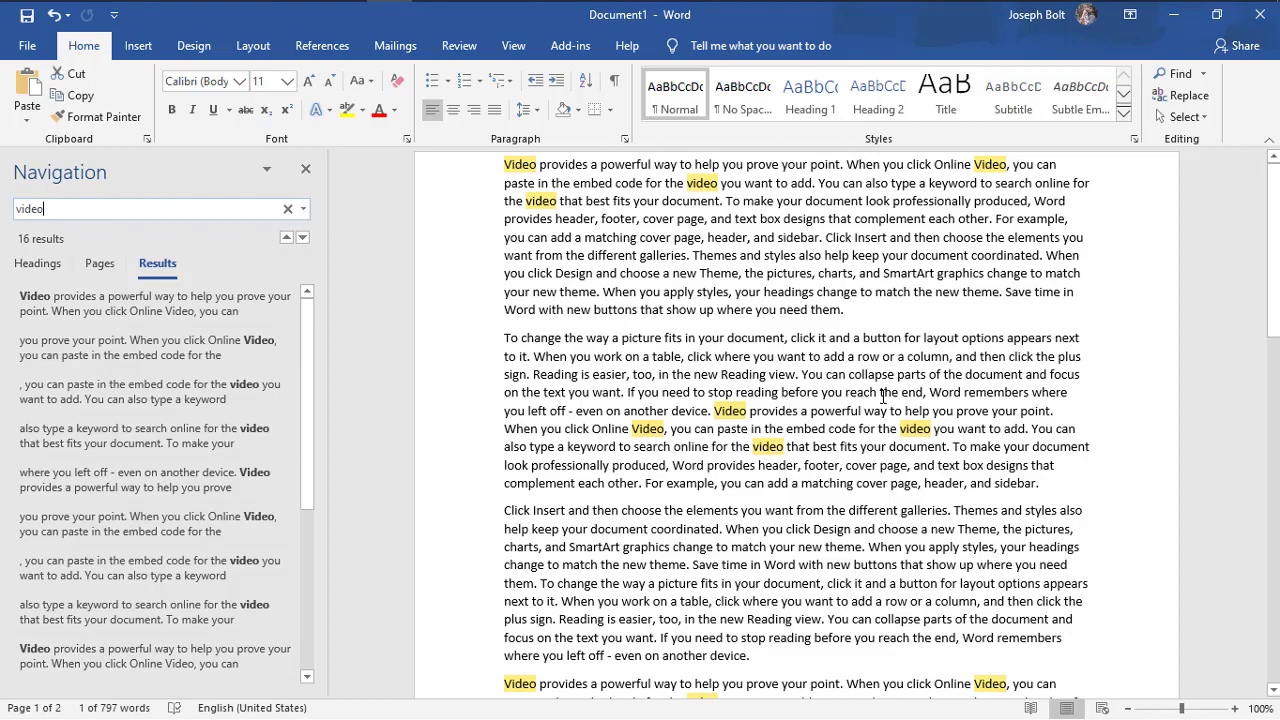
scroll(884, 397, "down", 10)
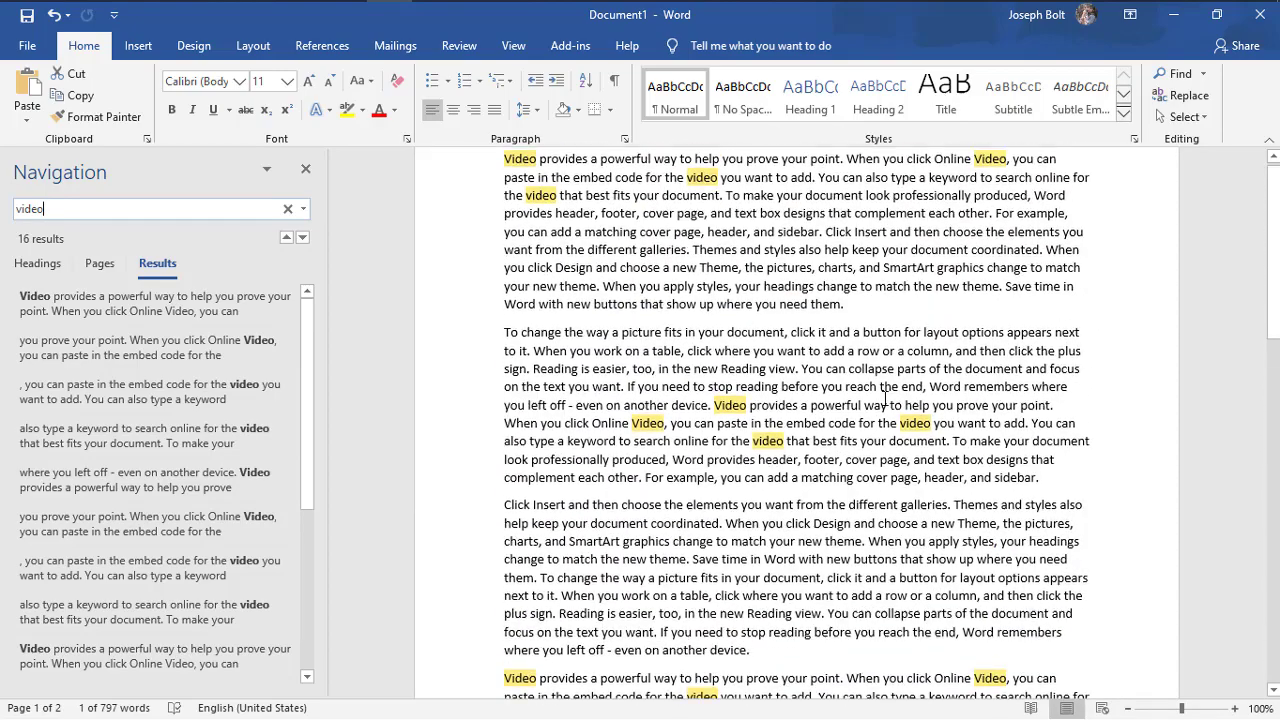
scroll(884, 397, "down", 5)
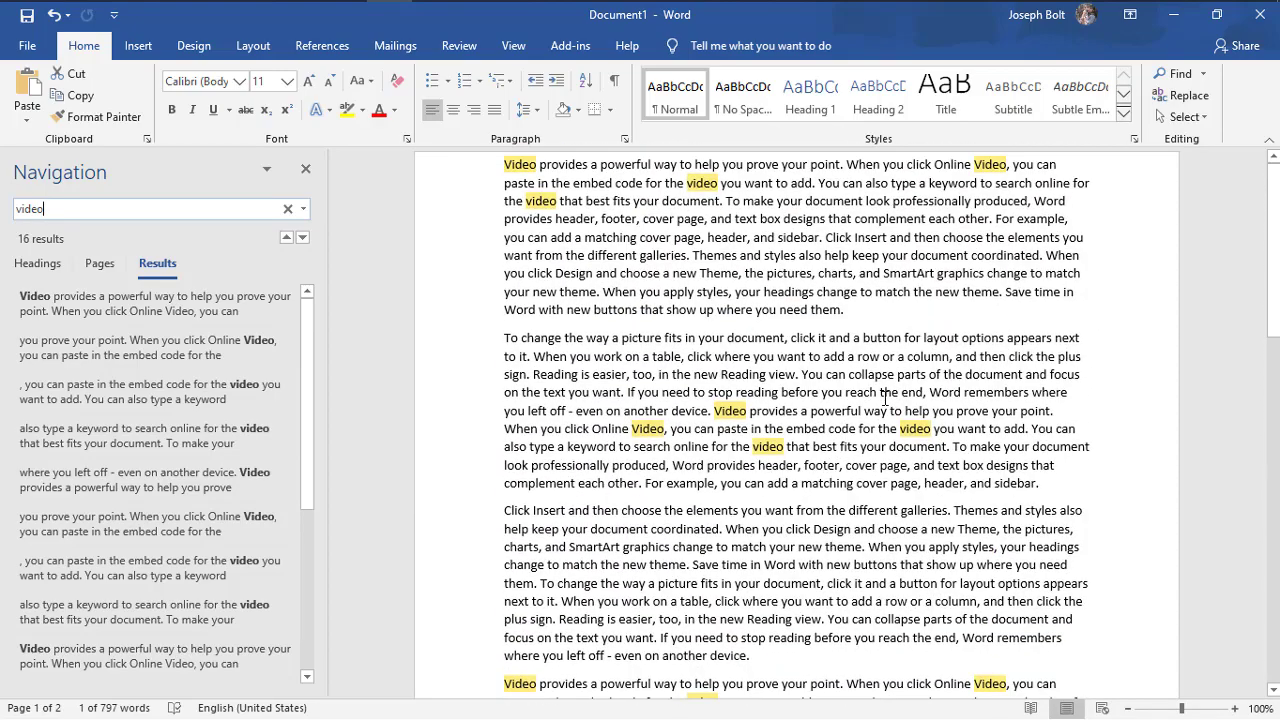
Replace every occurrence of "video" in the document with "video recording" and close the Find and Replace dialog
left_click(303, 212)
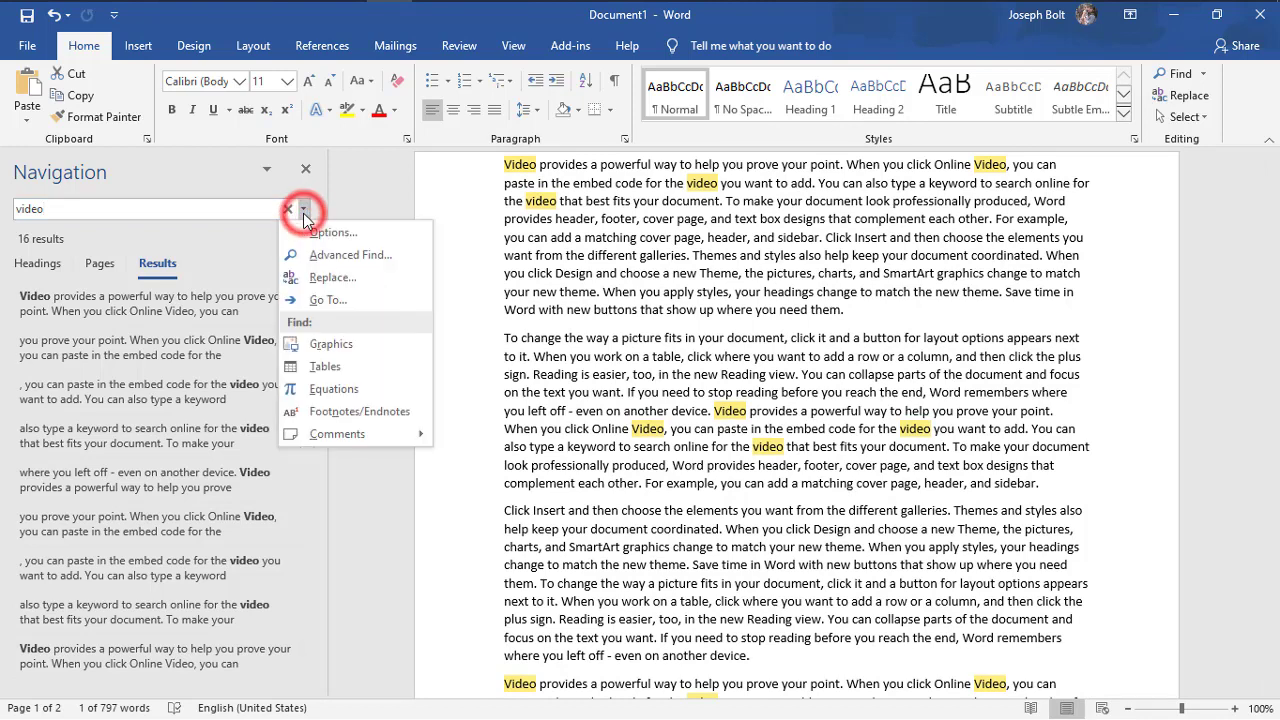
left_click(344, 279)
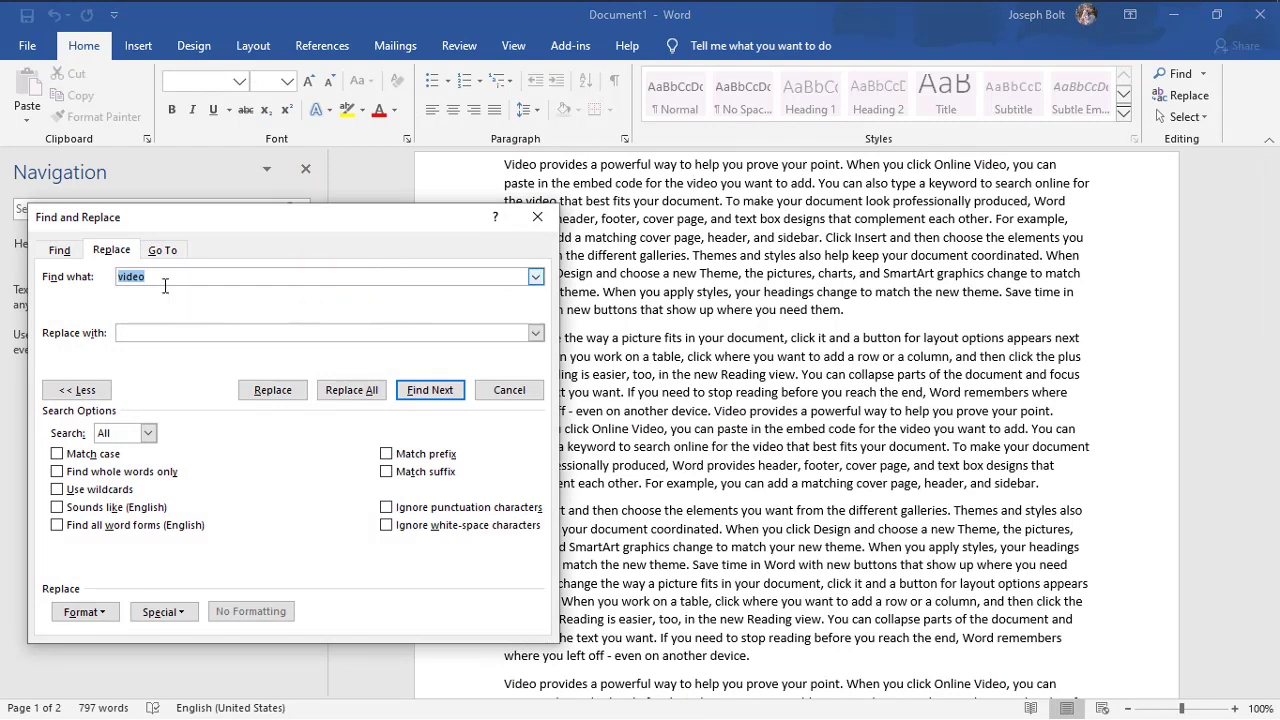
left_click(172, 335)
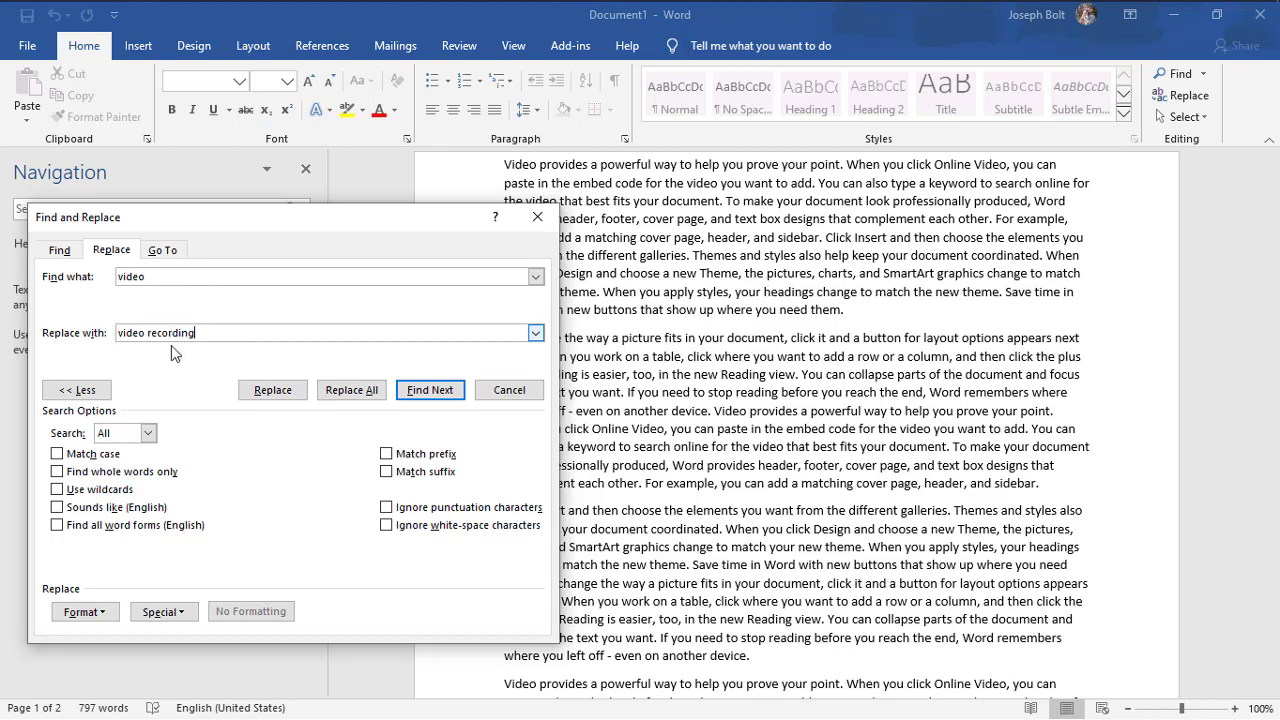
left_click(355, 391)
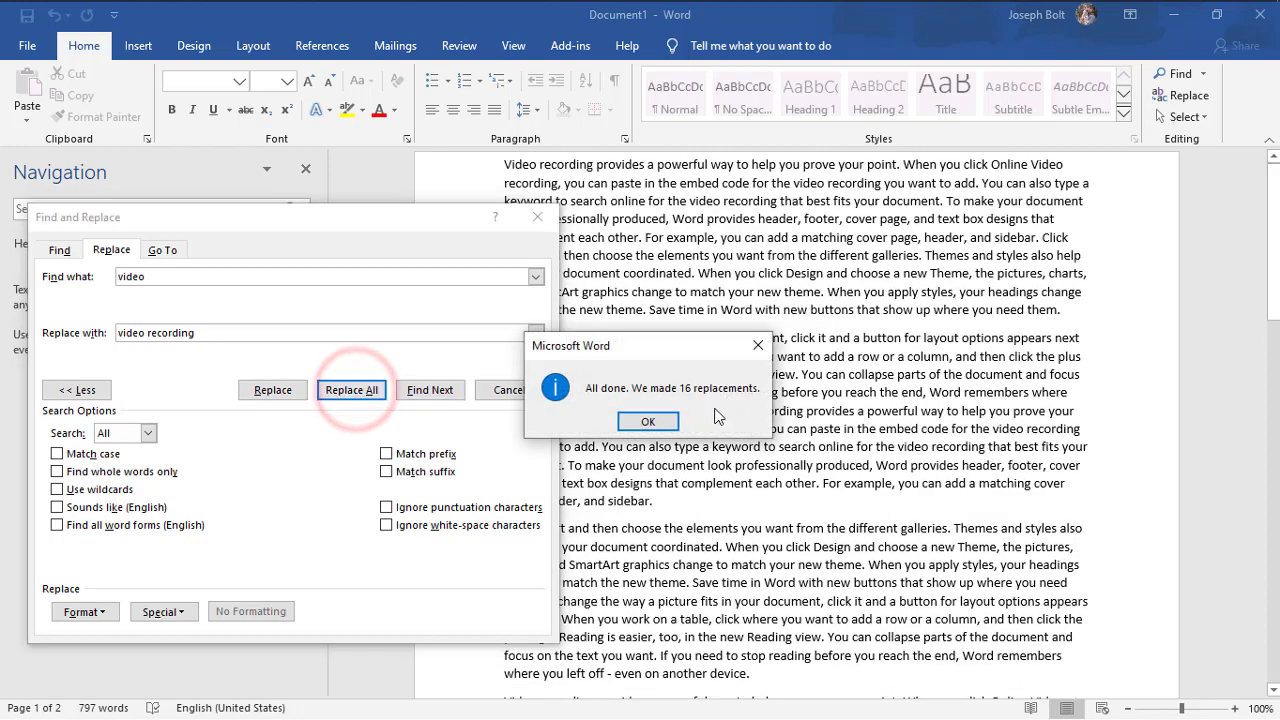
left_click(648, 421)
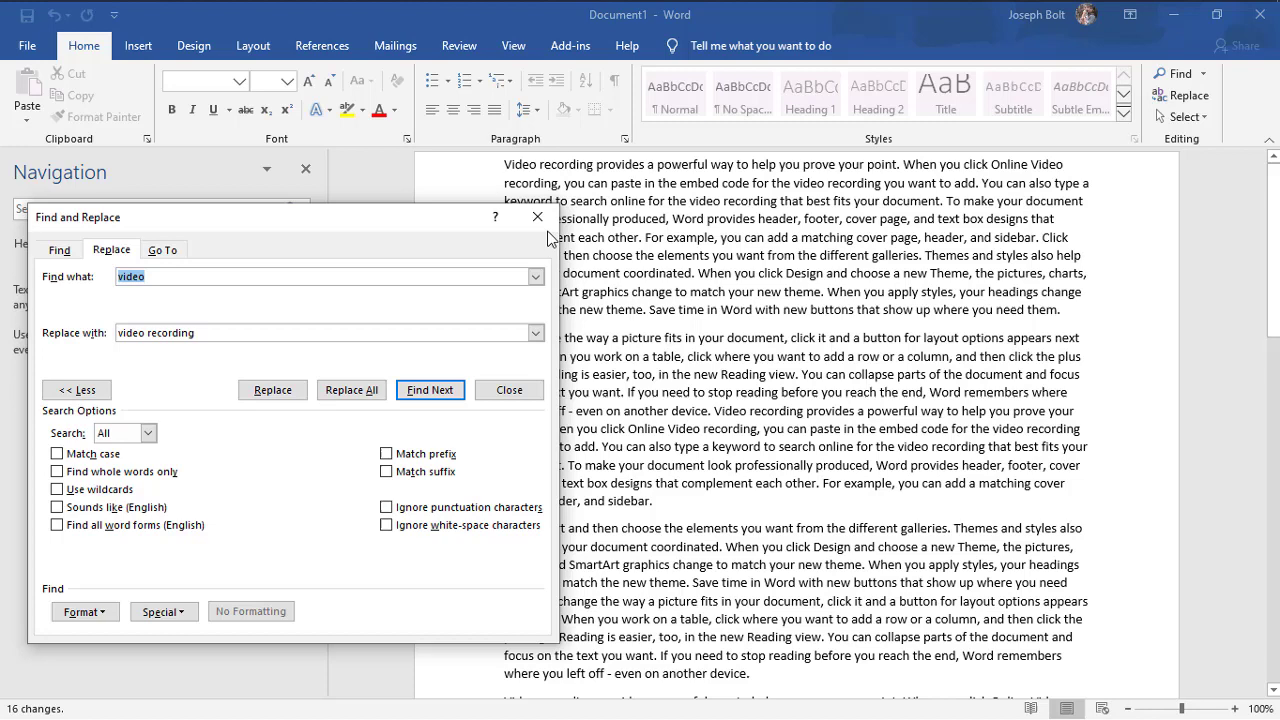
left_click(528, 394)
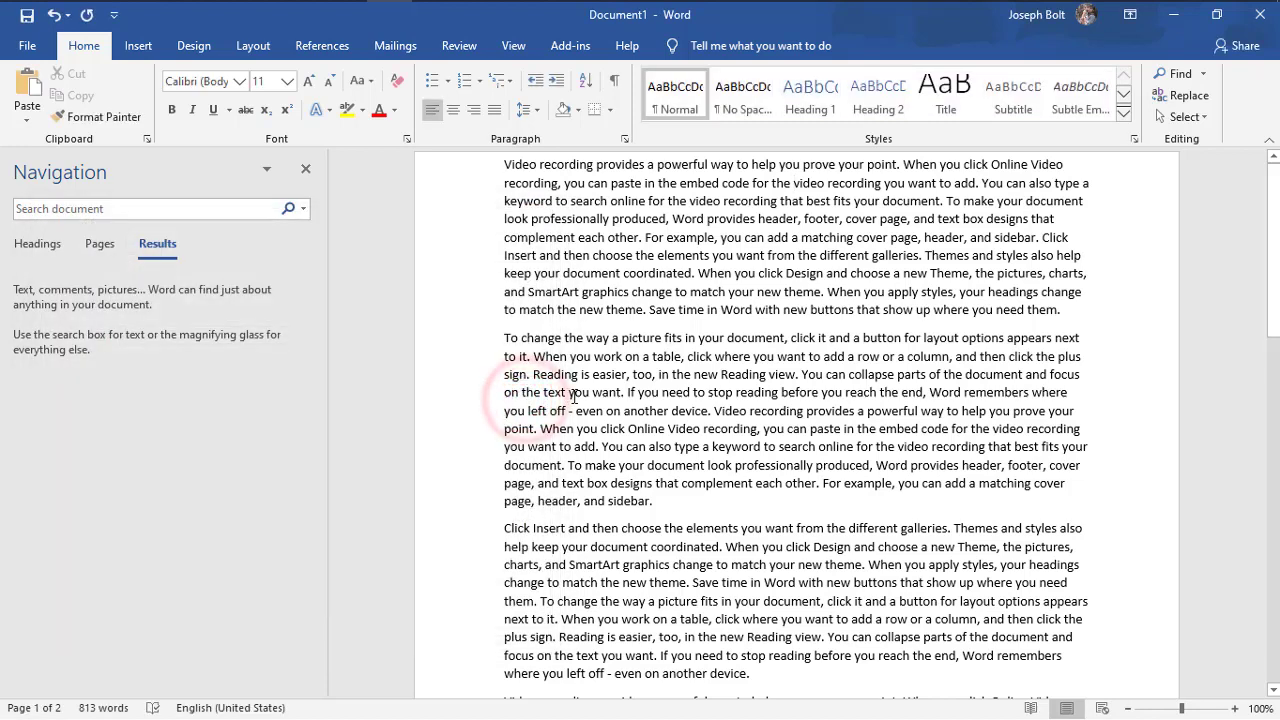
Search the document for "video recording" to check the replaced text
left_click(562, 176)
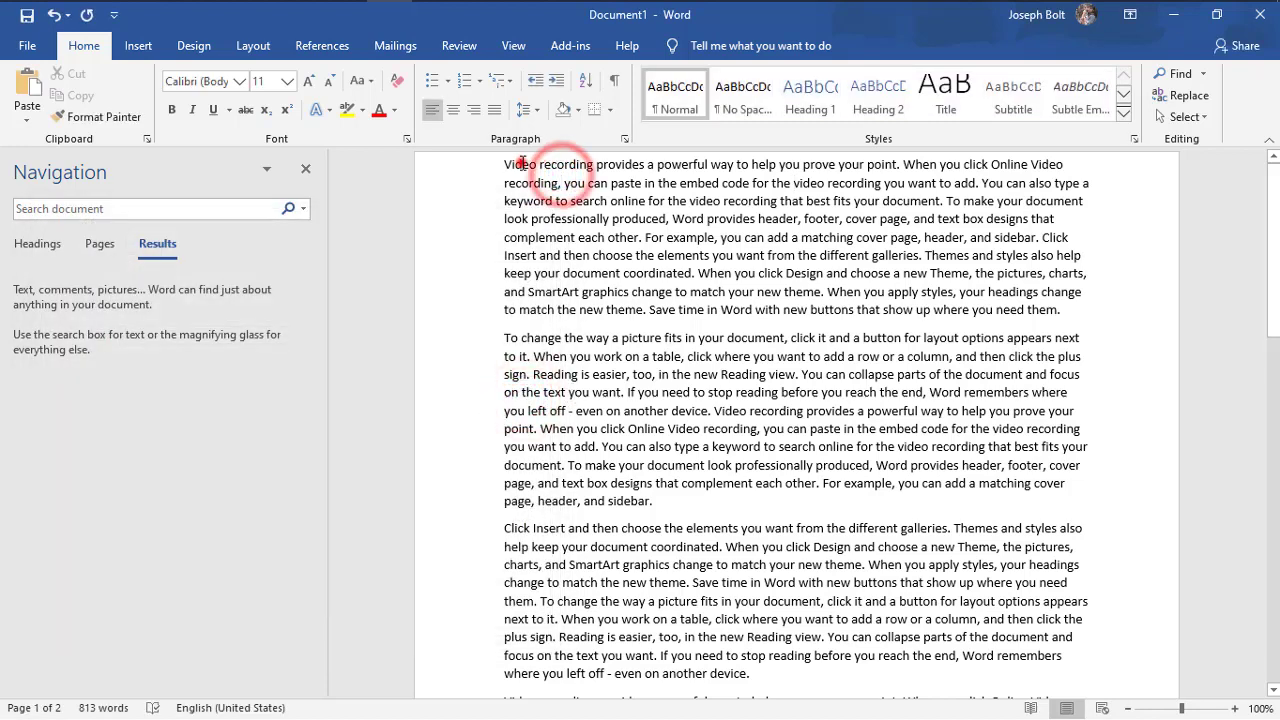
key("ctrl+f")
type("video")
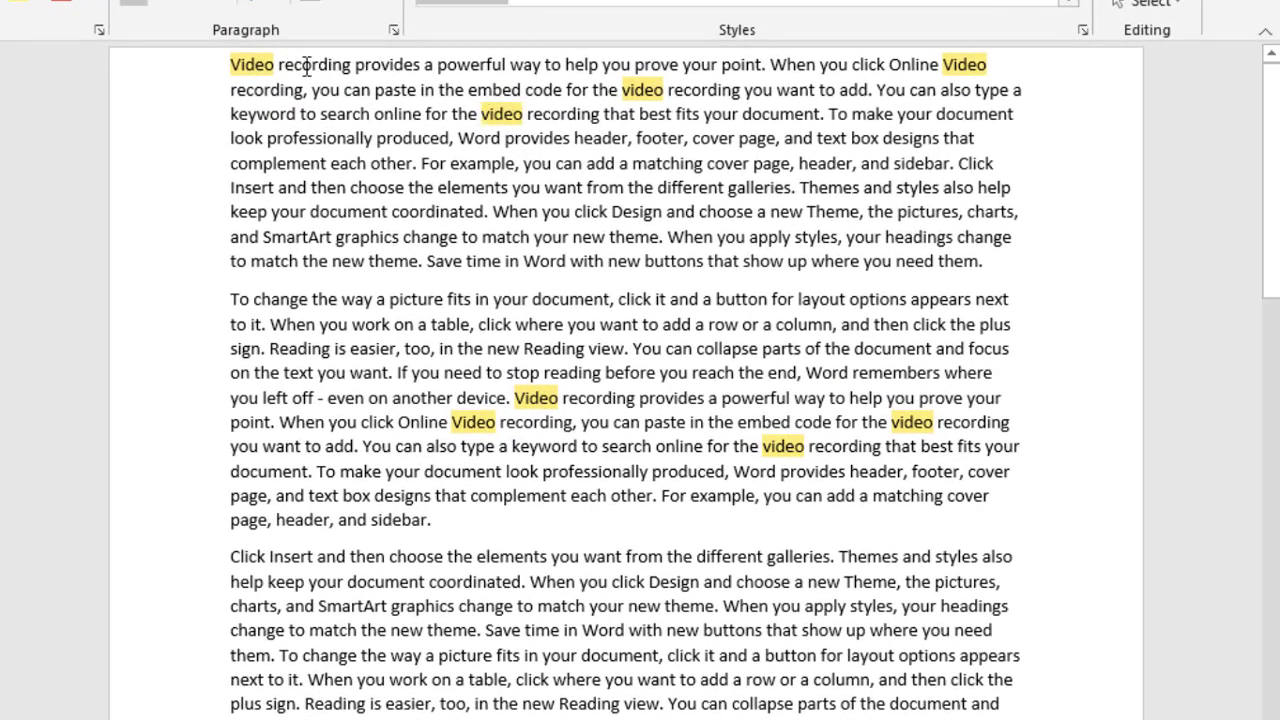
type("r")
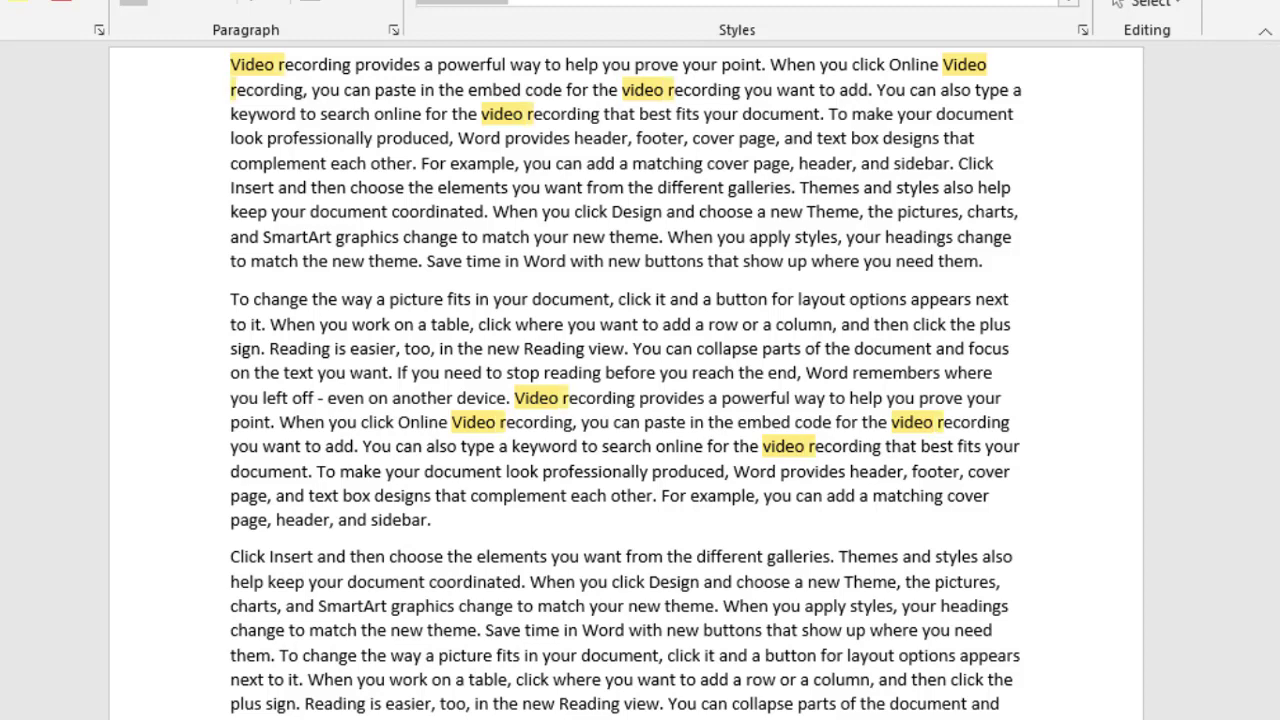
left_click(255, 64)
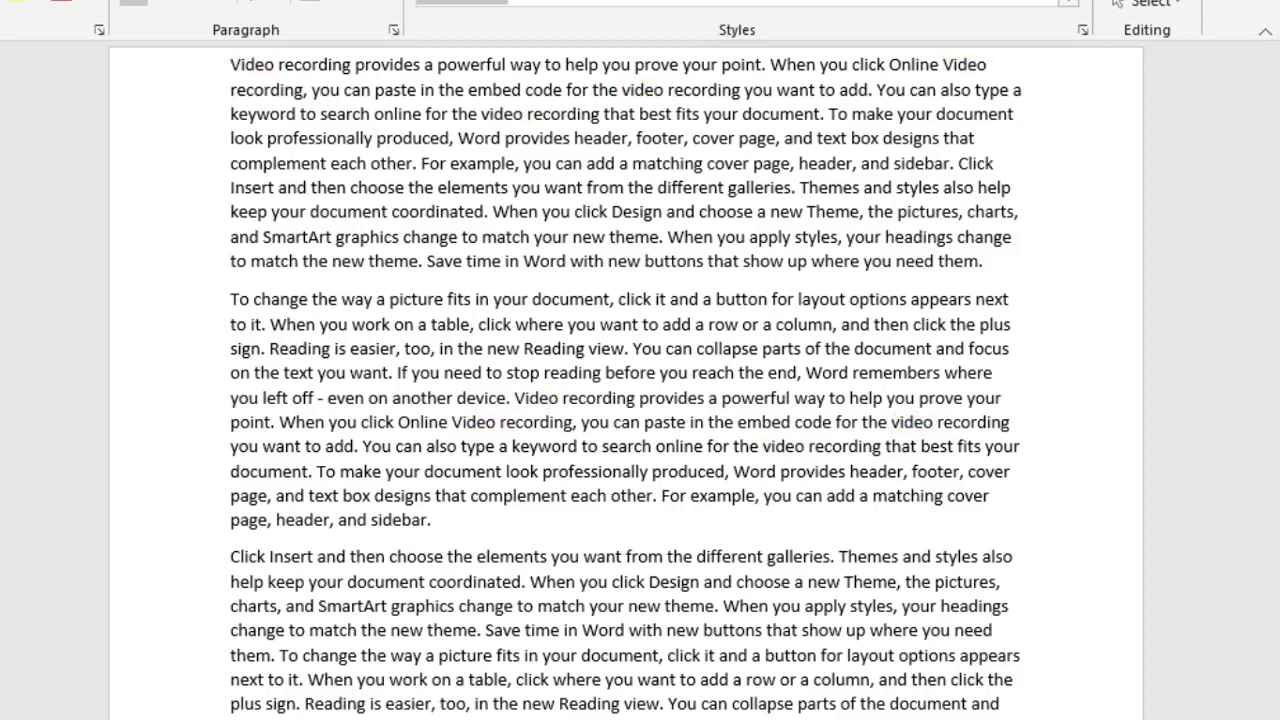
key("ctrl+f")
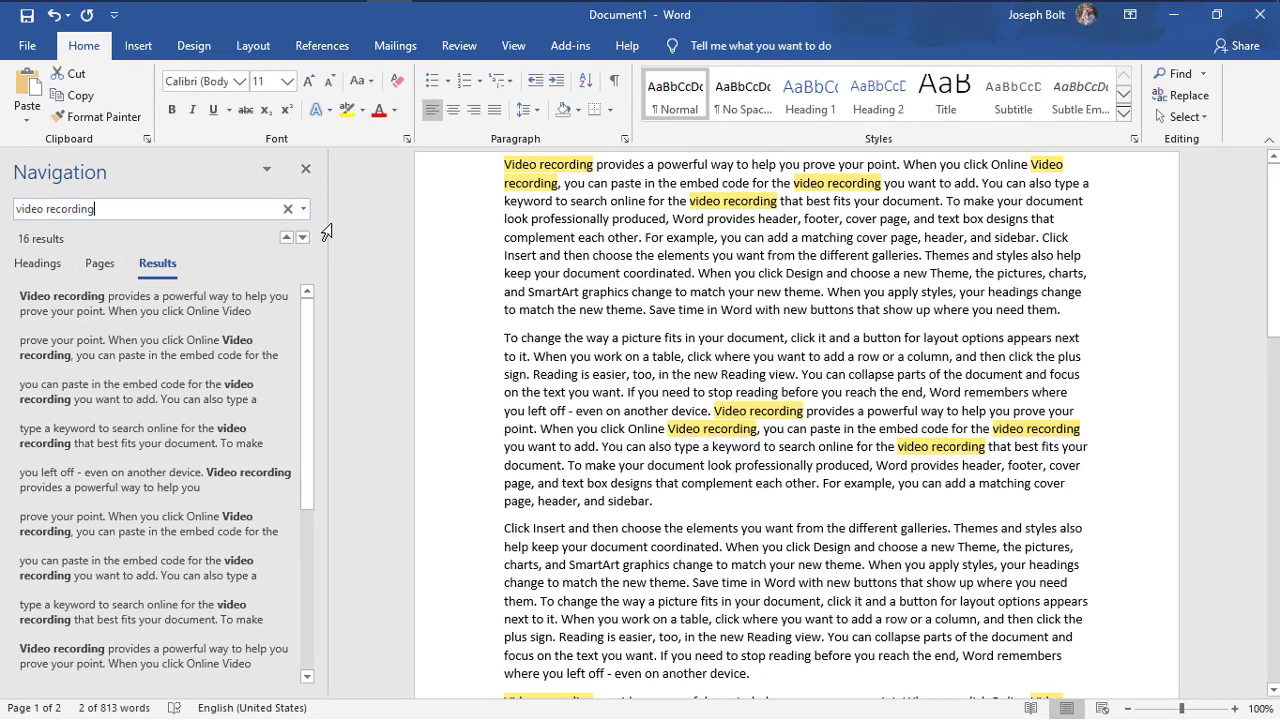
Clear the previous search term and search the document for "for"
left_click(288, 208)
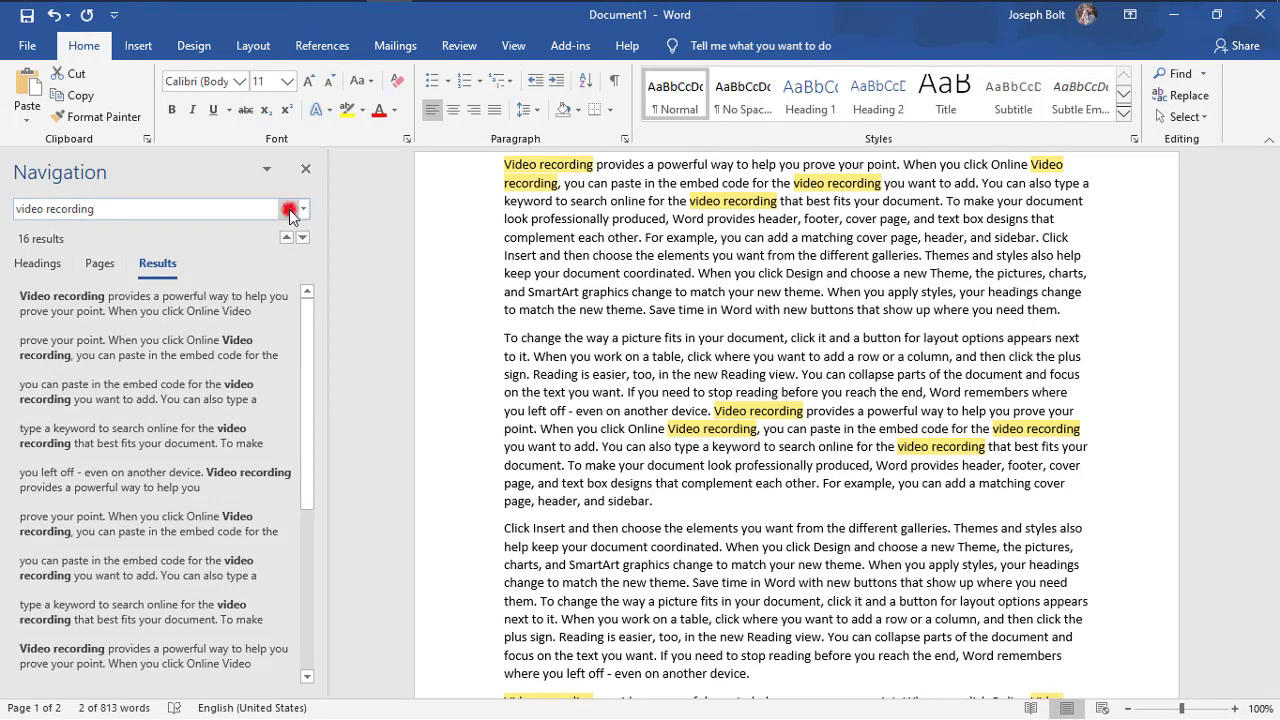
left_click(209, 209)
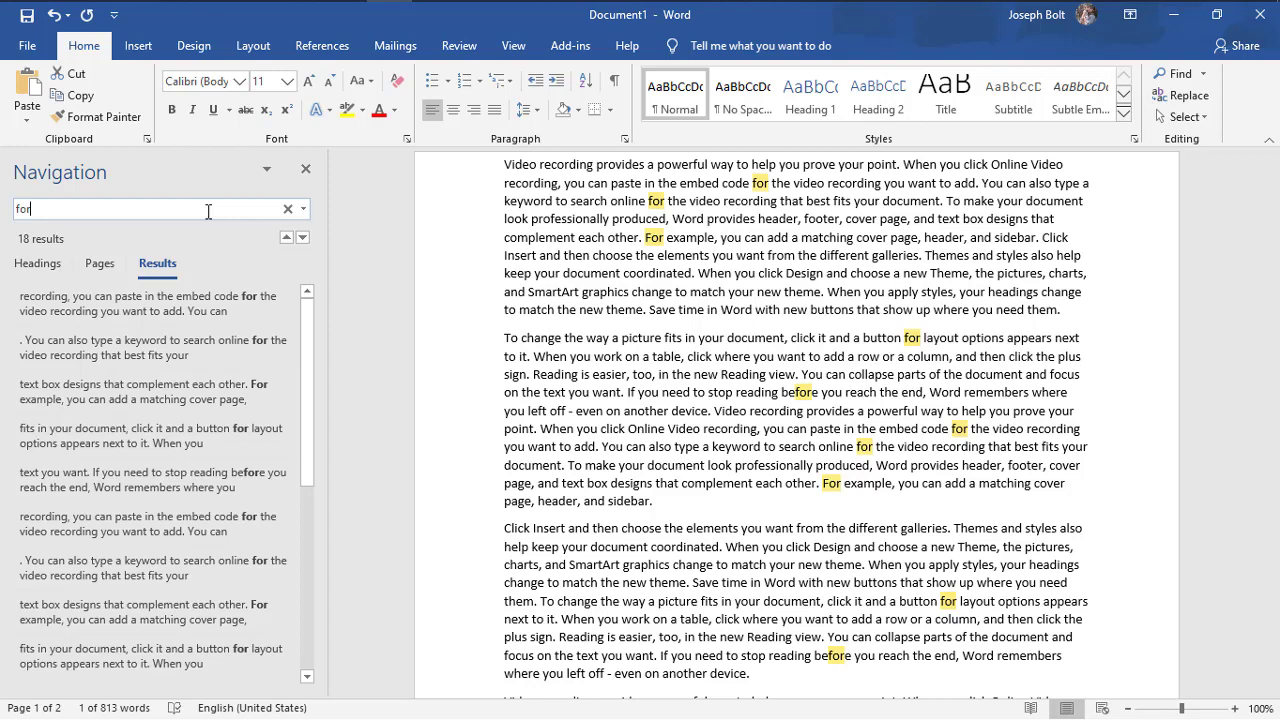
scroll(759, 273, "down", 1)
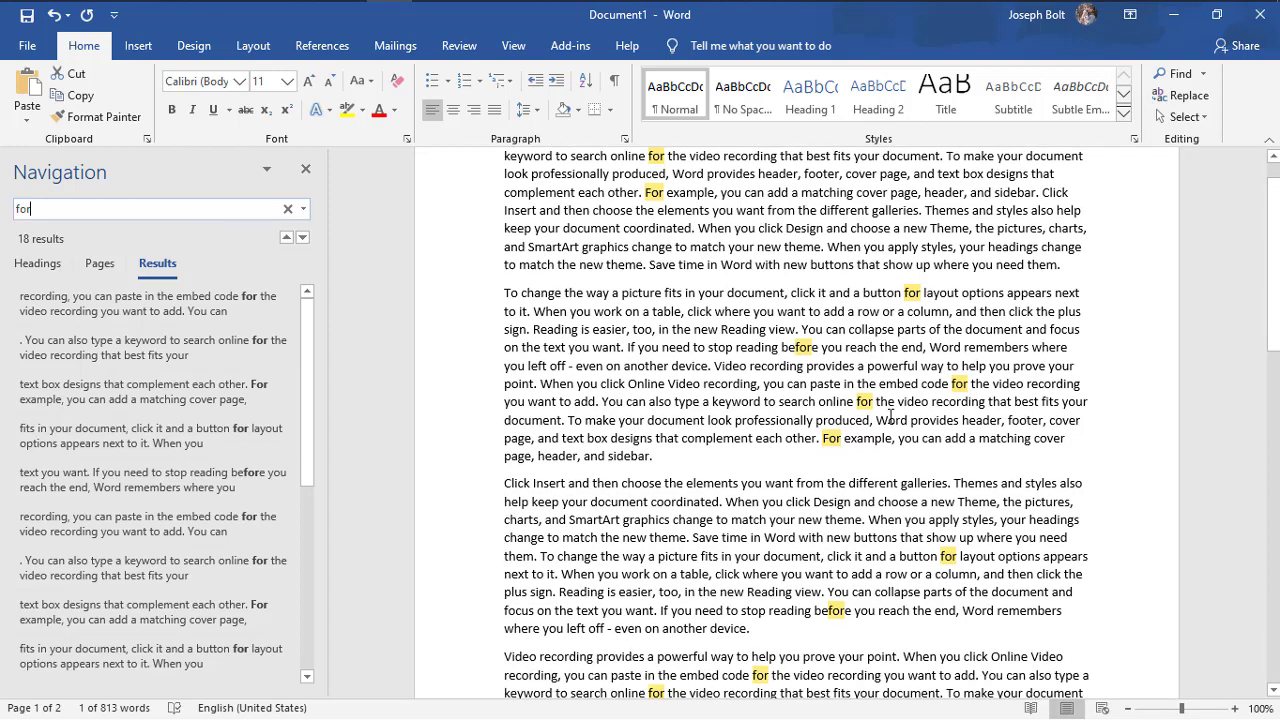
Examine the "for" matches that fall inside the word "before" in the second and third paragraphs
double_click(784, 347)
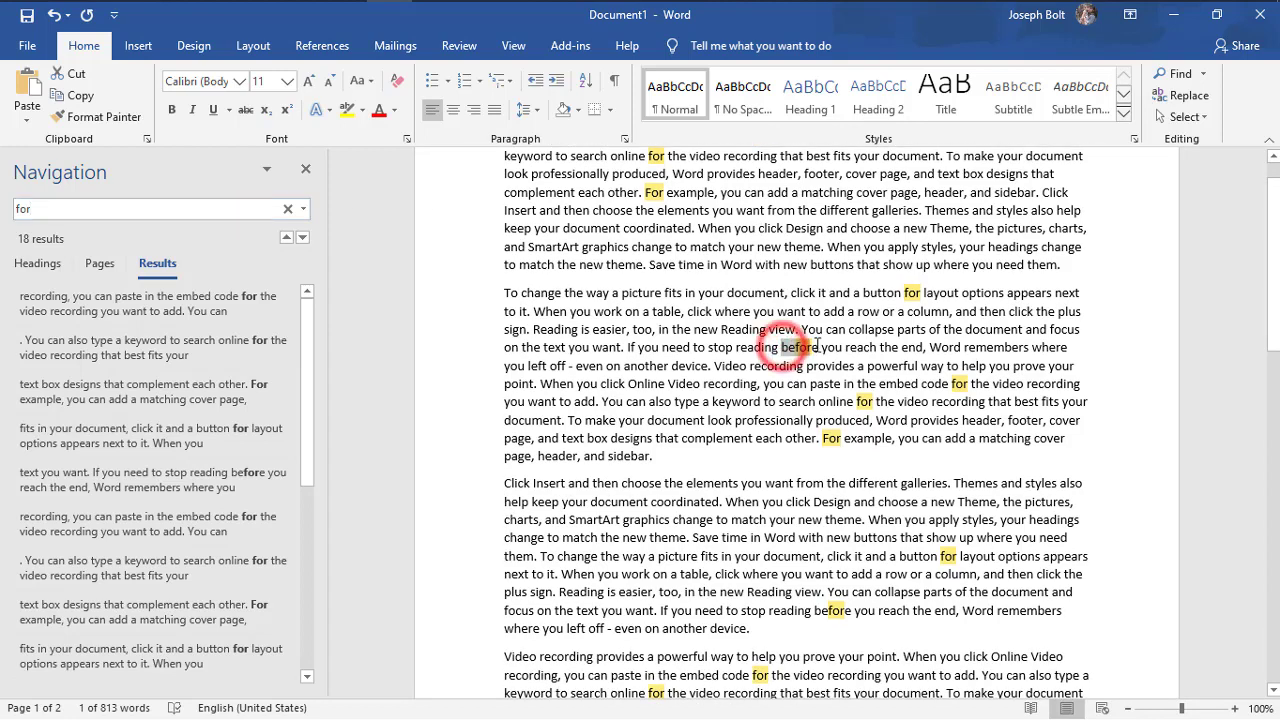
left_click(809, 366)
scroll(812, 380, "down", 1)
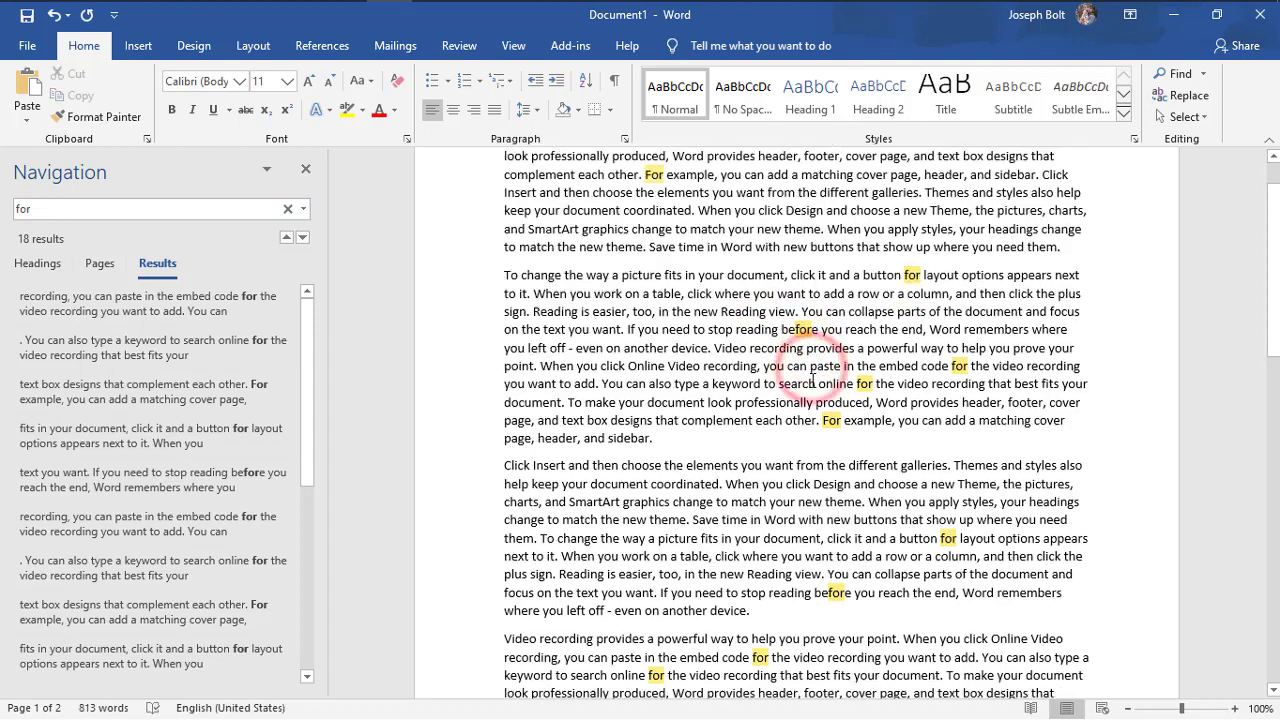
double_click(826, 565)
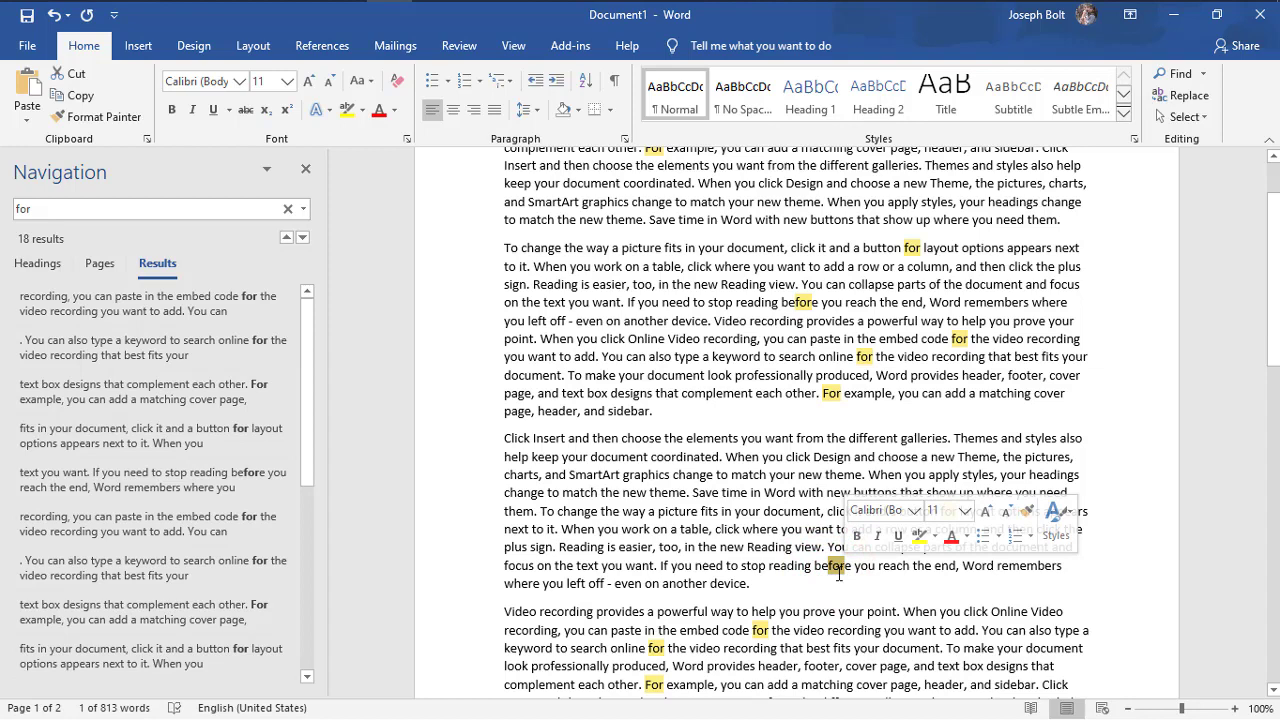
left_click(792, 492)
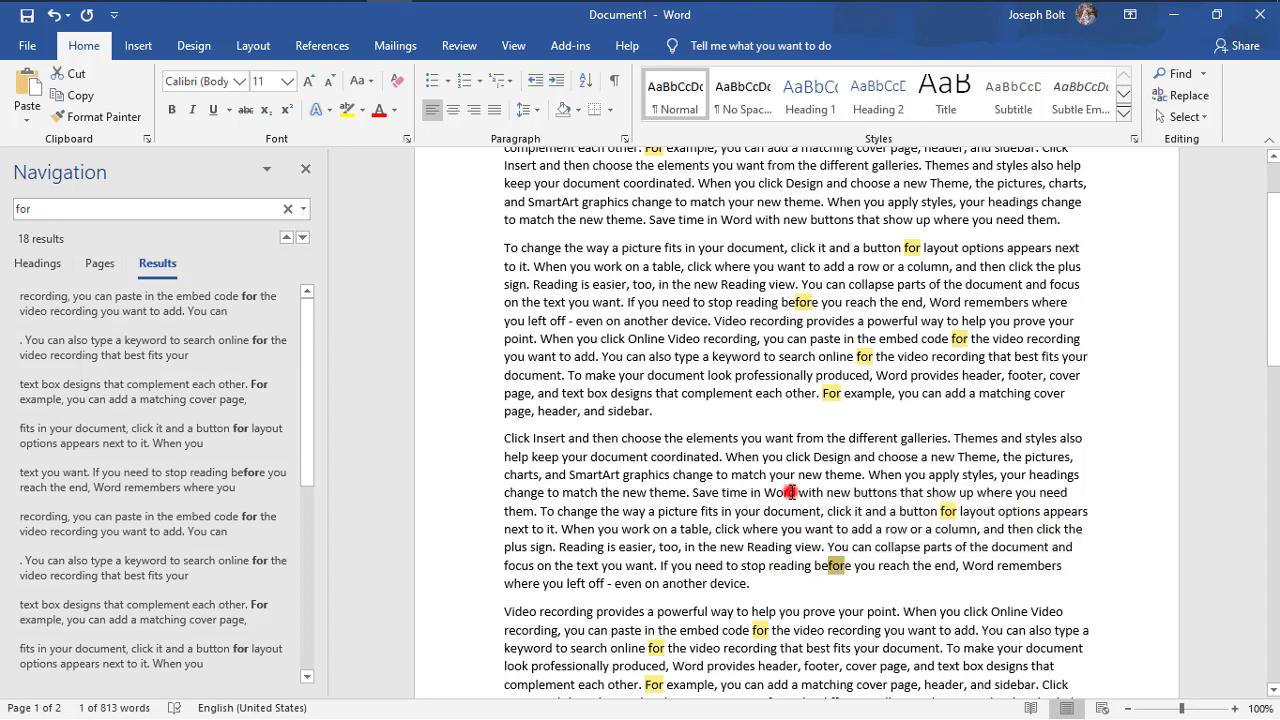
double_click(833, 566)
left_click(849, 598)
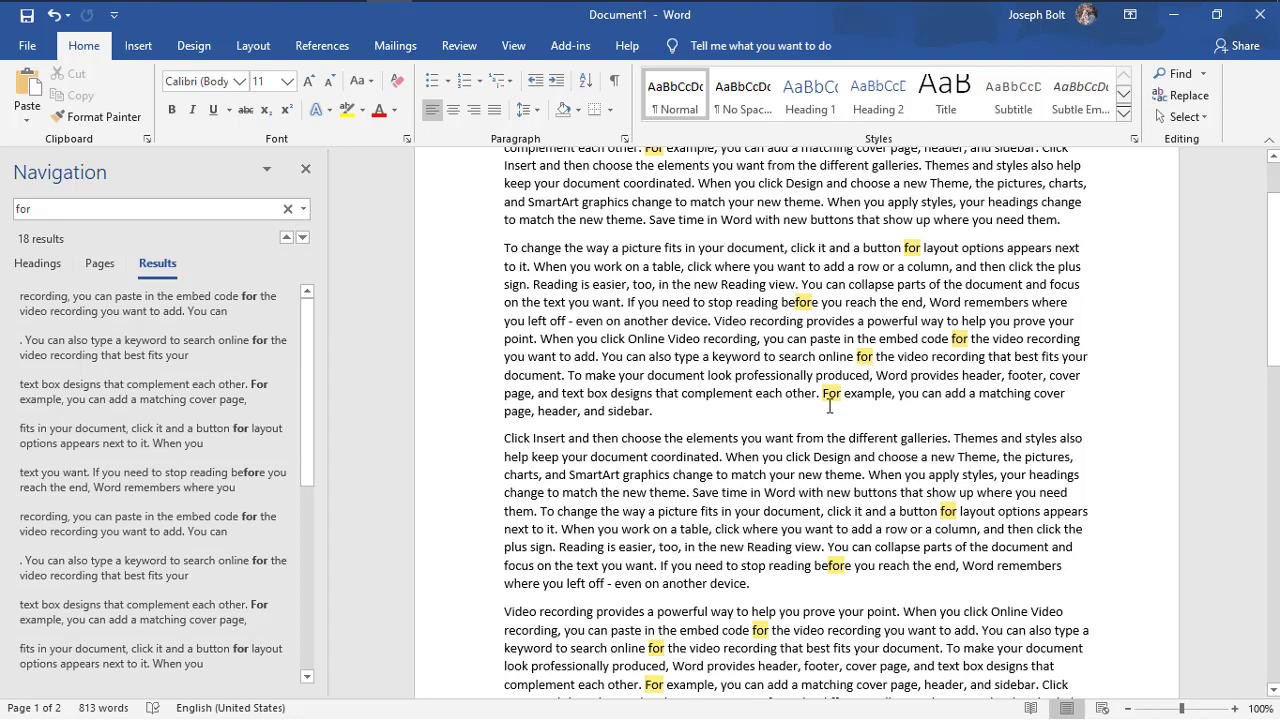
Highlight all matches of "for" using Advanced Find restricted to whole words only, and close the dialog
left_click(304, 210)
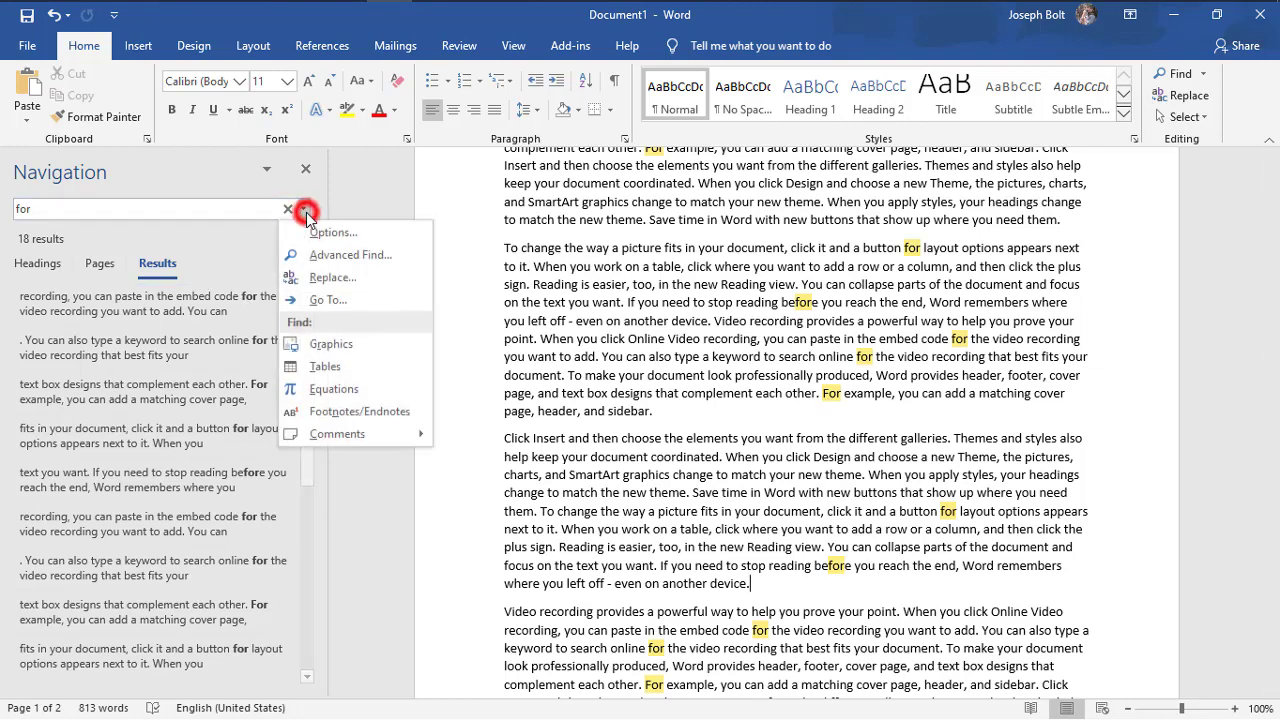
left_click(335, 258)
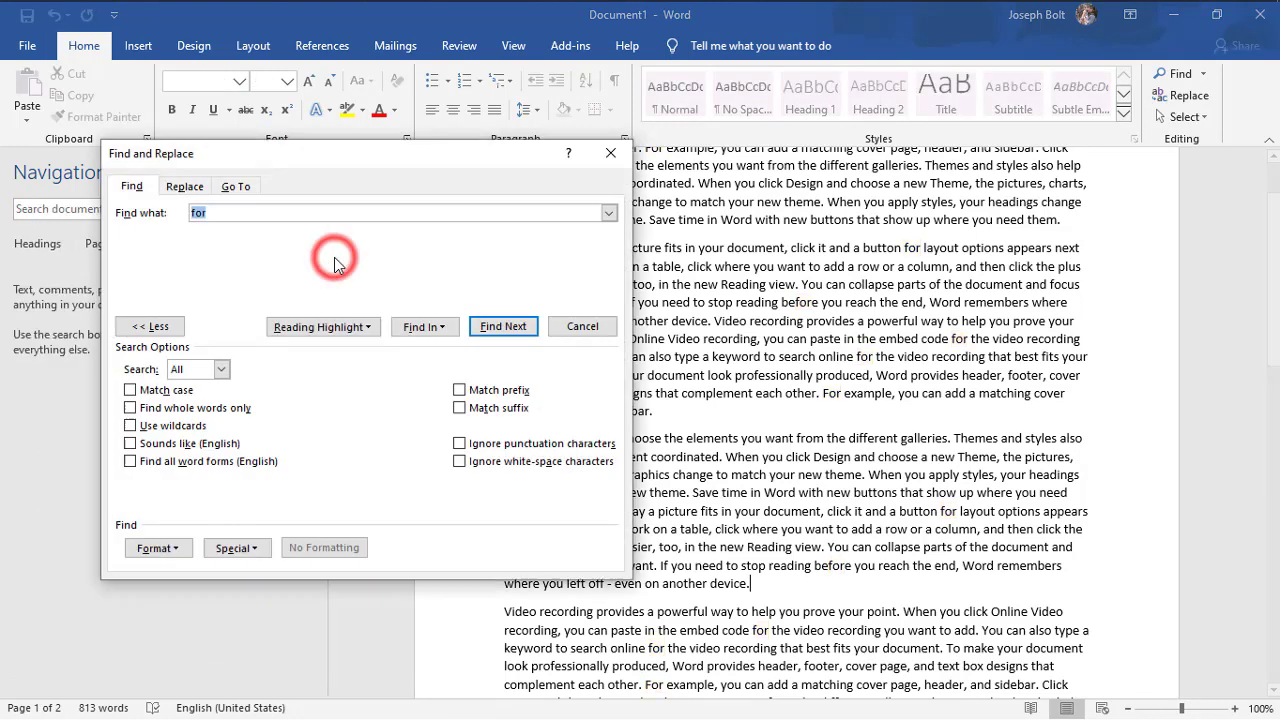
left_click(186, 187)
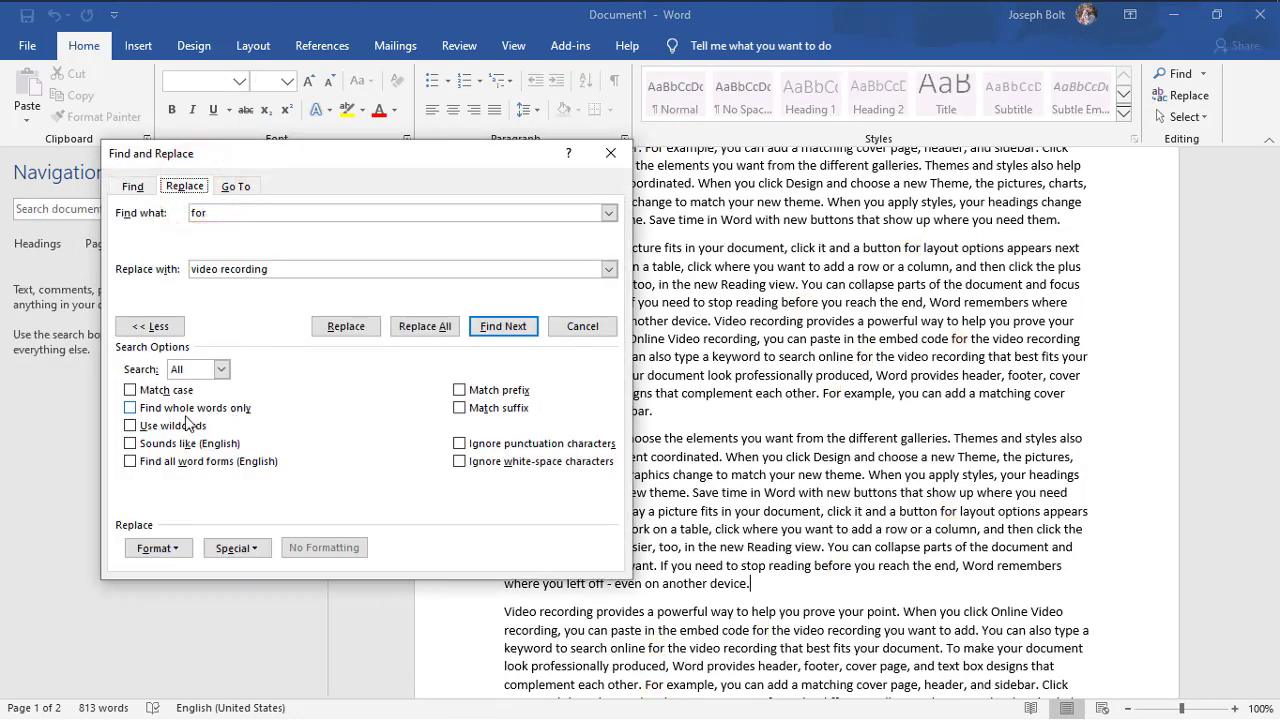
left_click(130, 409)
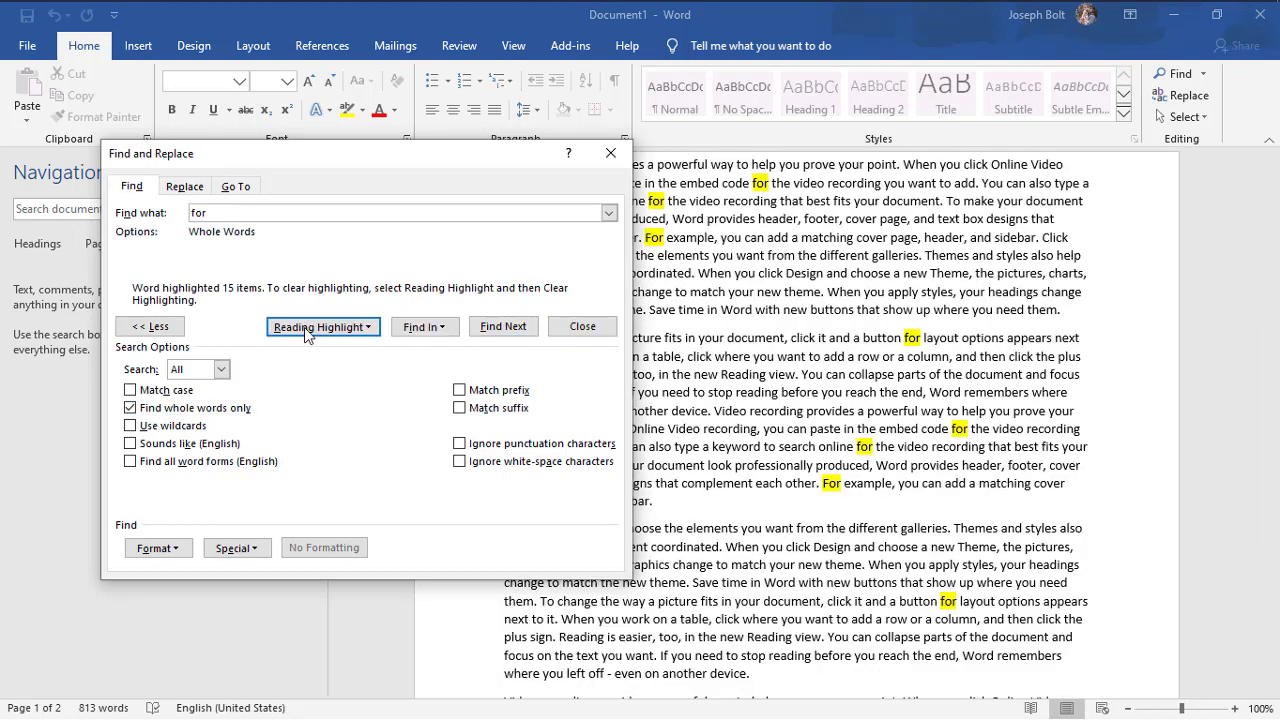
left_click(322, 327)
left_click(343, 347)
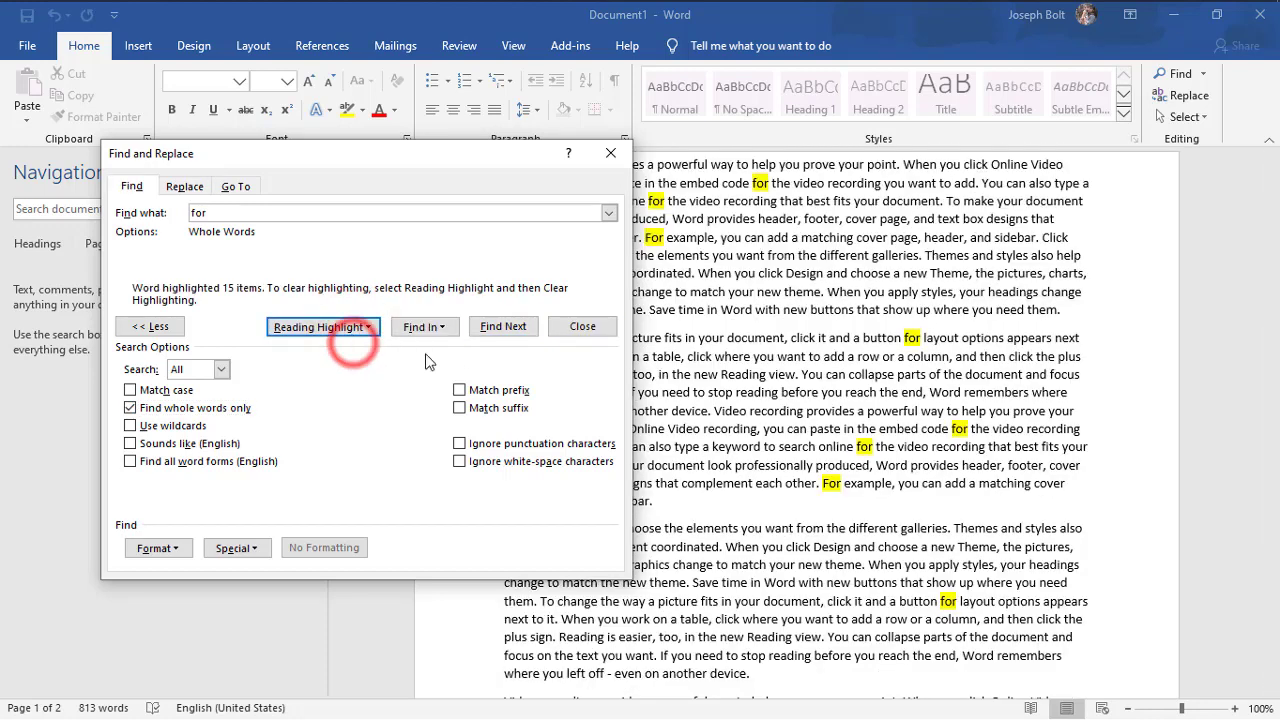
left_click(553, 163)
left_click(610, 153)
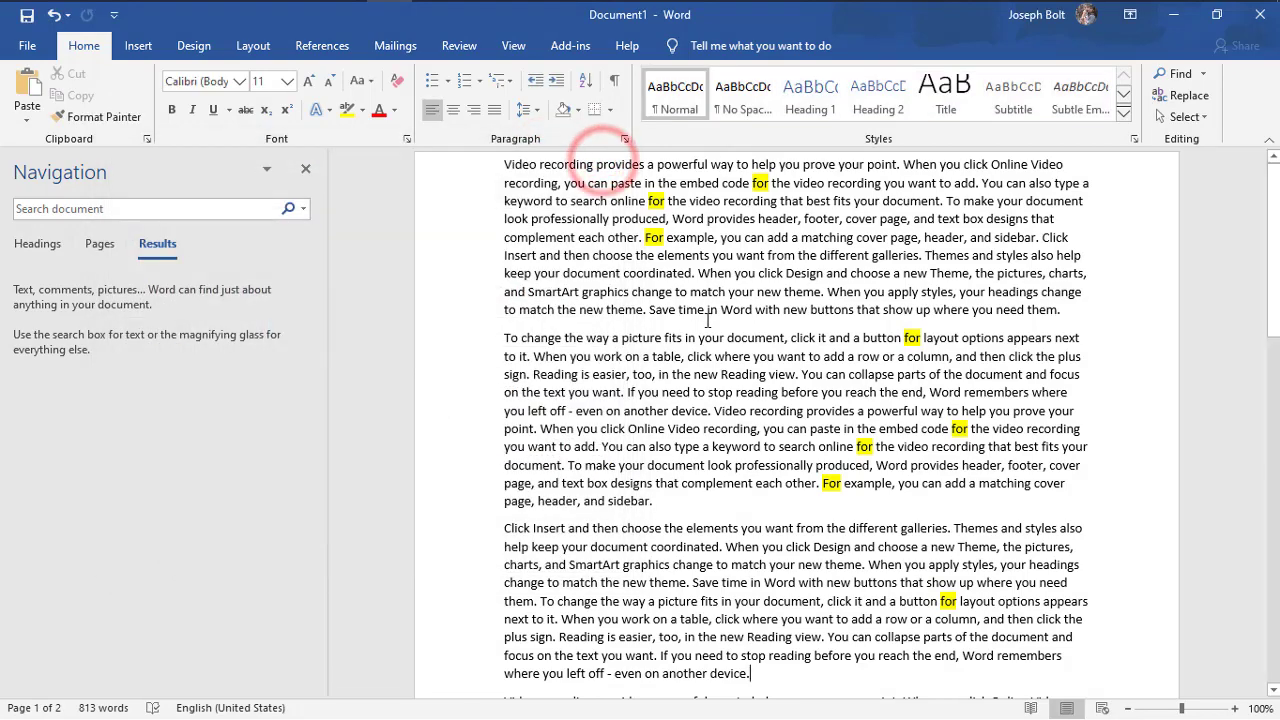
scroll(900, 422, "down", 1)
scroll(900, 422, "up", 1)
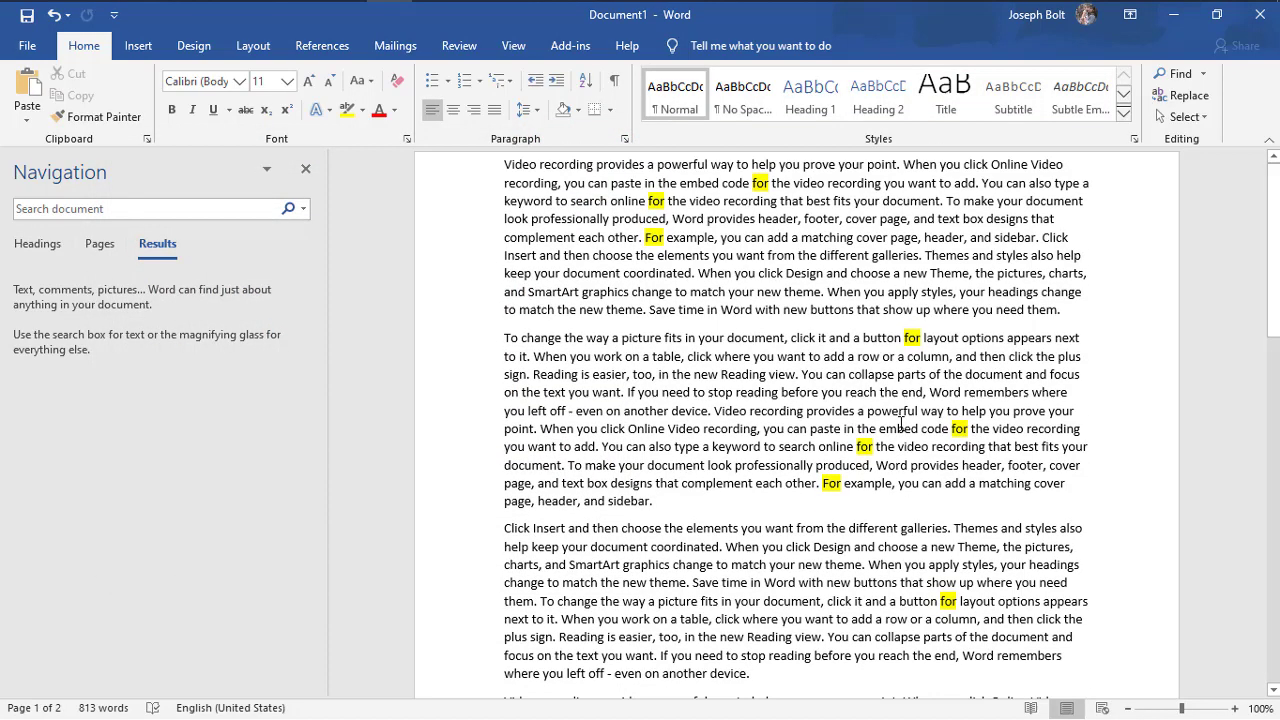
scroll(905, 420, "down", 6)
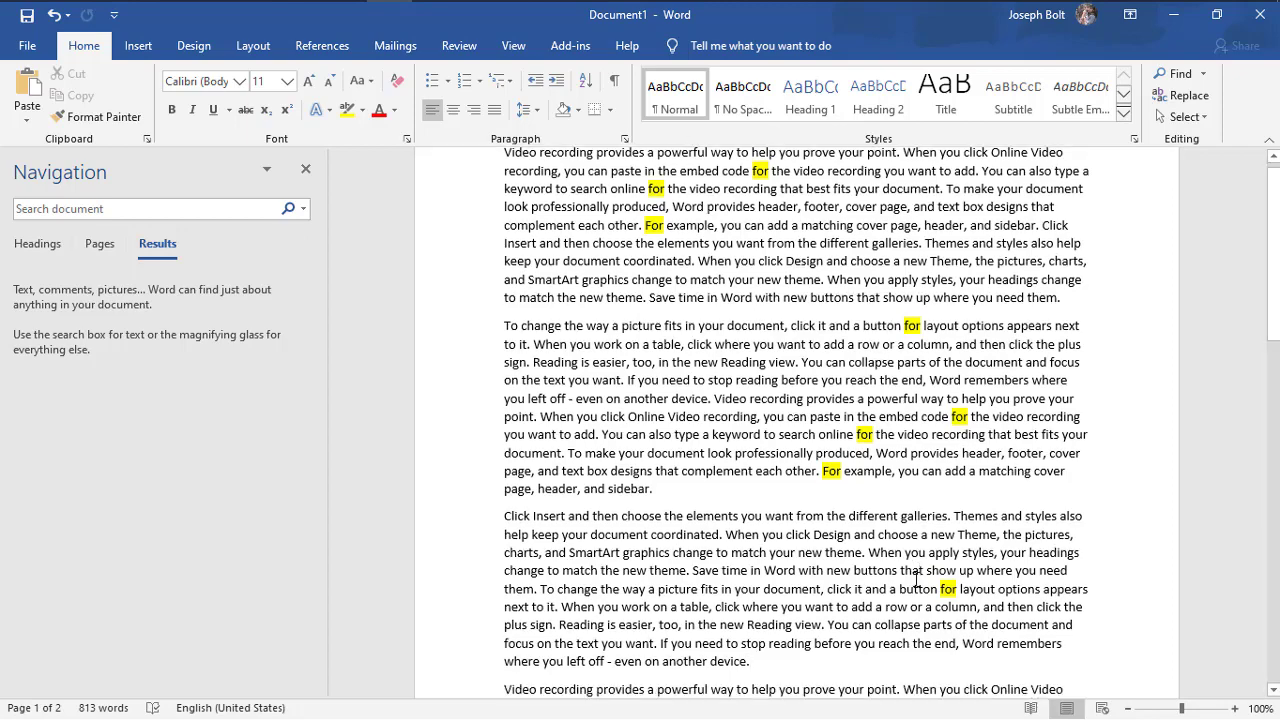
scroll(700, 256, "down", 4)
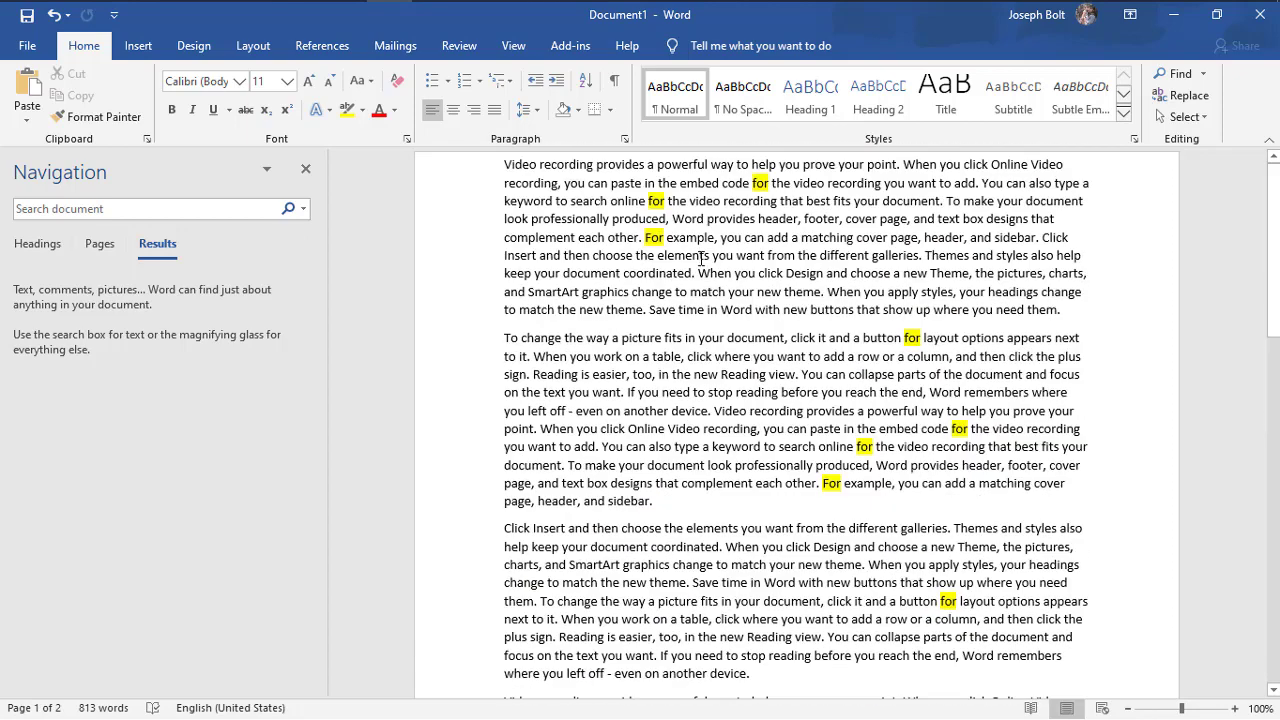
Search the document for "recording"
left_click(126, 208)
left_click(710, 292)
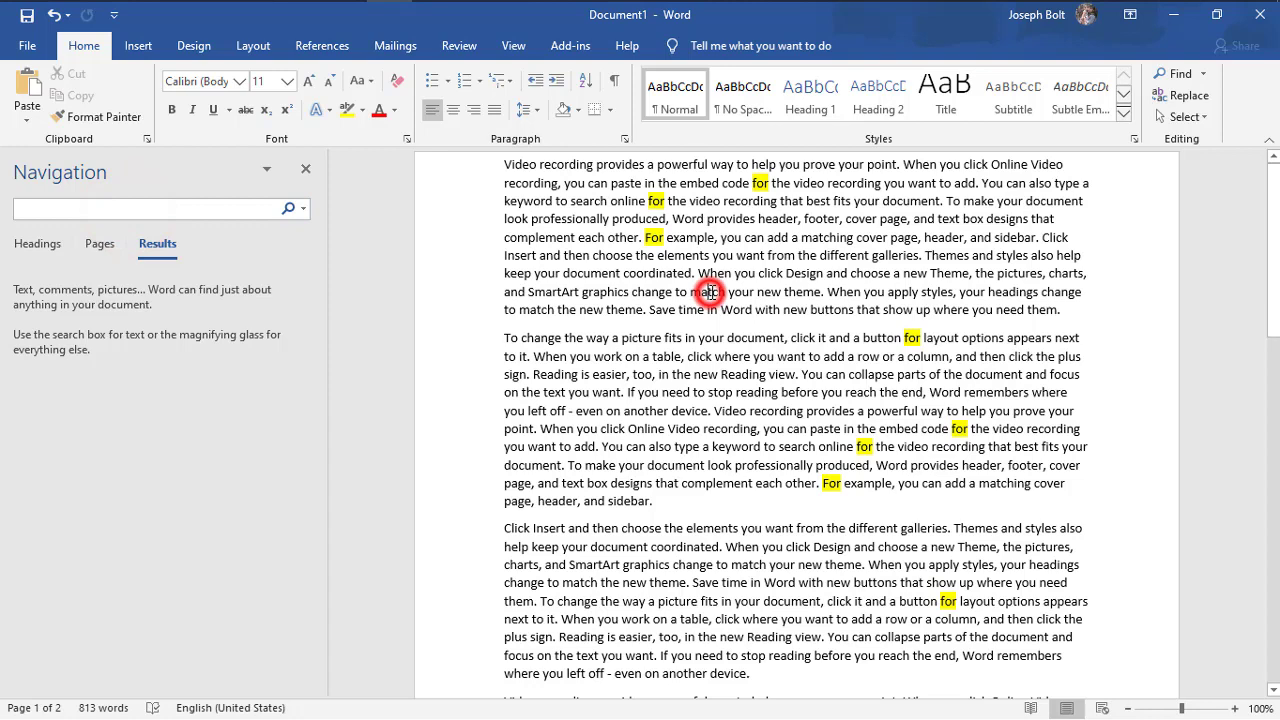
double_click(545, 165)
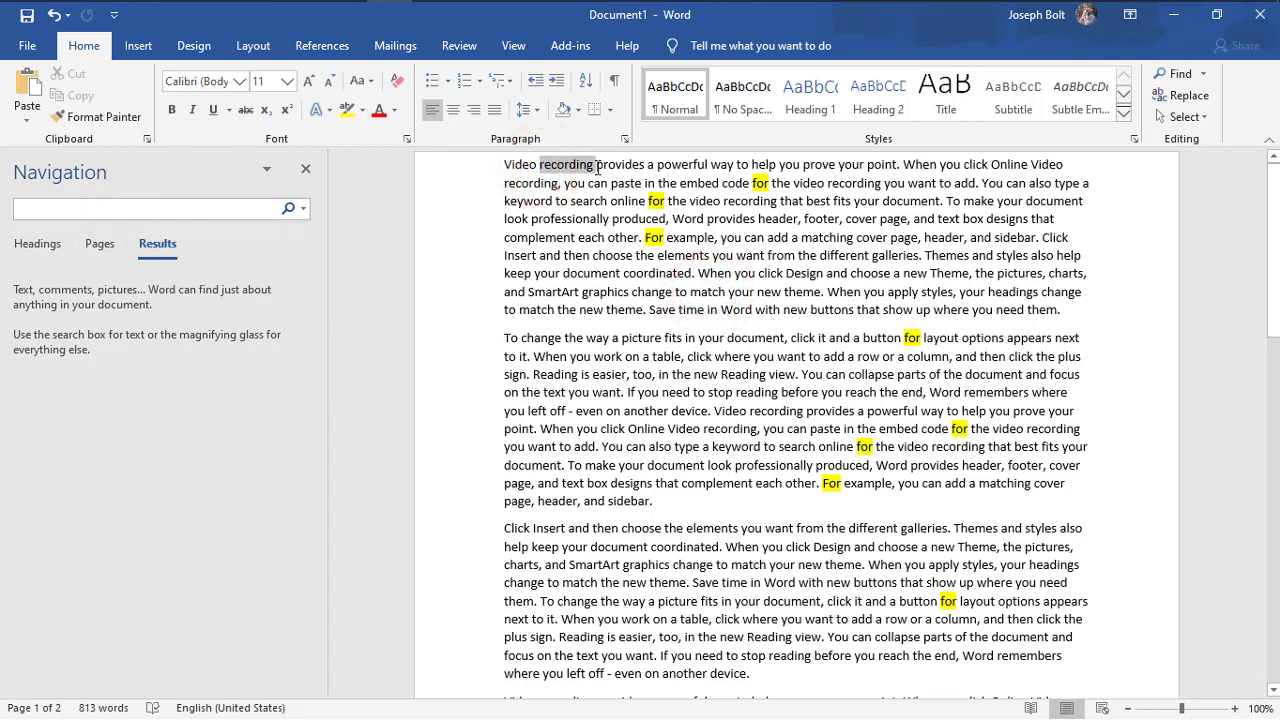
left_click(588, 167)
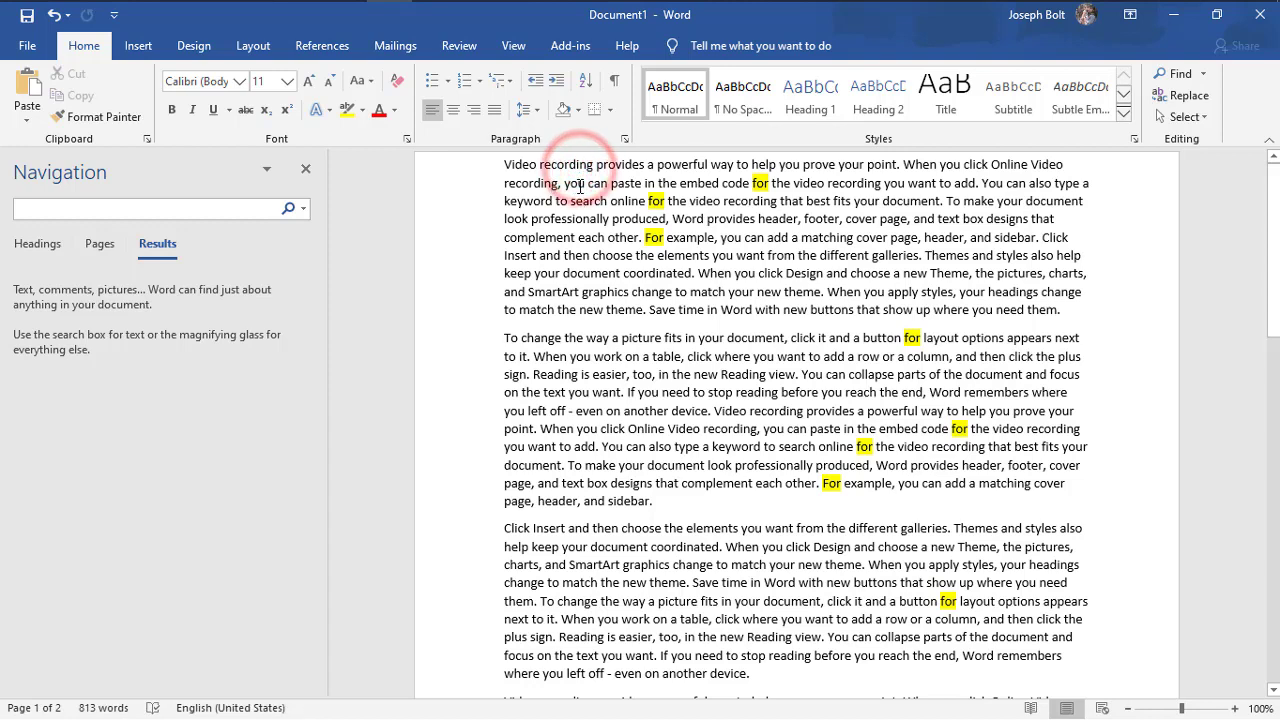
left_click(237, 209)
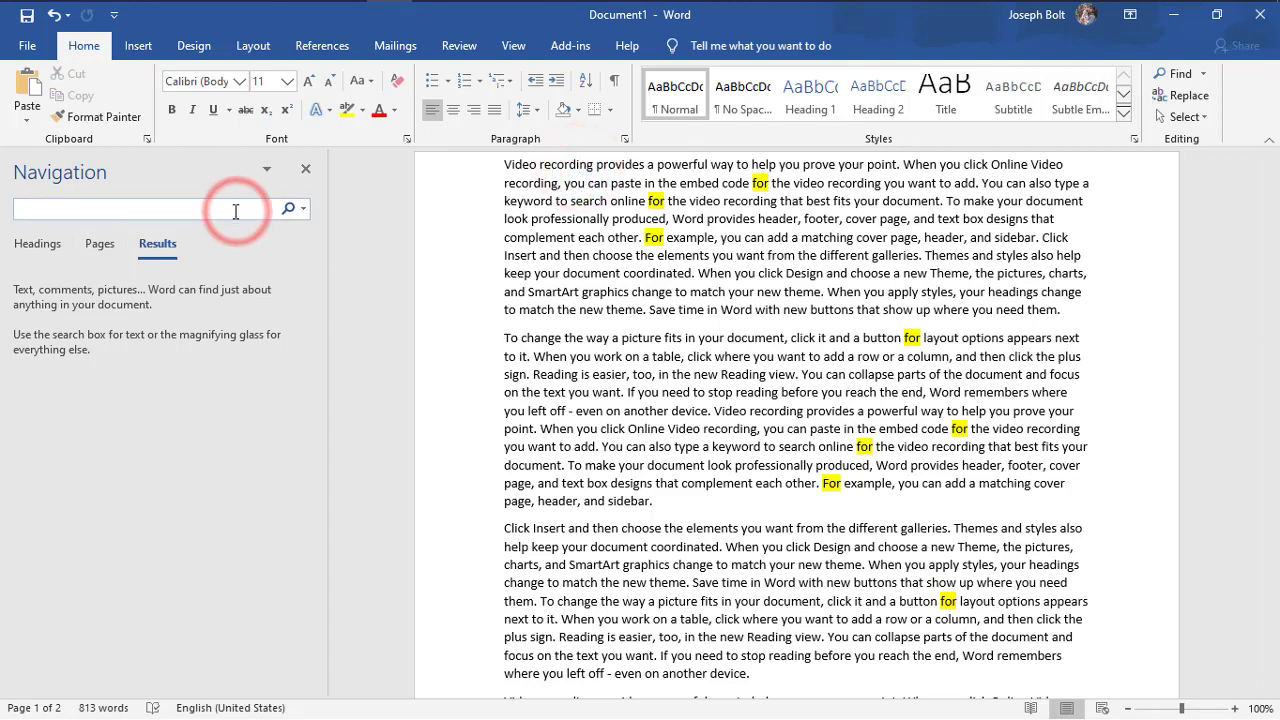
type("recording")
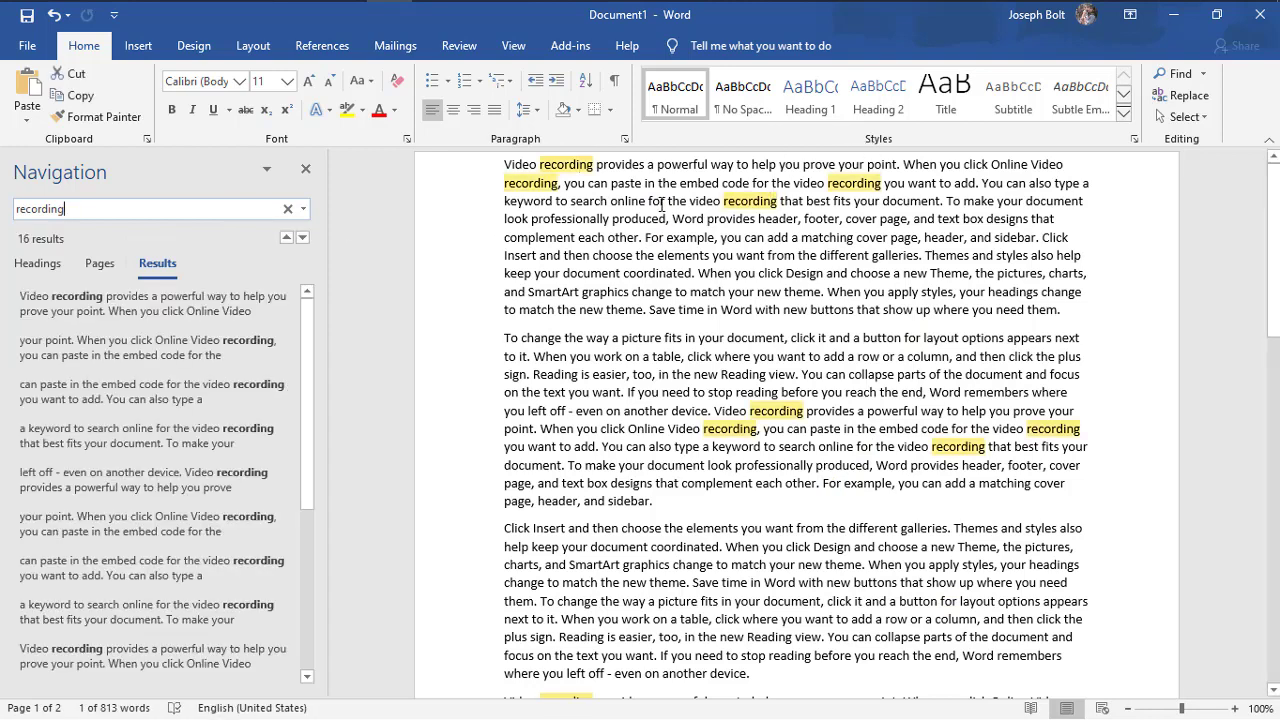
Delete every whole-word "recording" by replacing all matches with nothing, and close the Find and Replace dialog
left_click(303, 209)
left_click(323, 268)
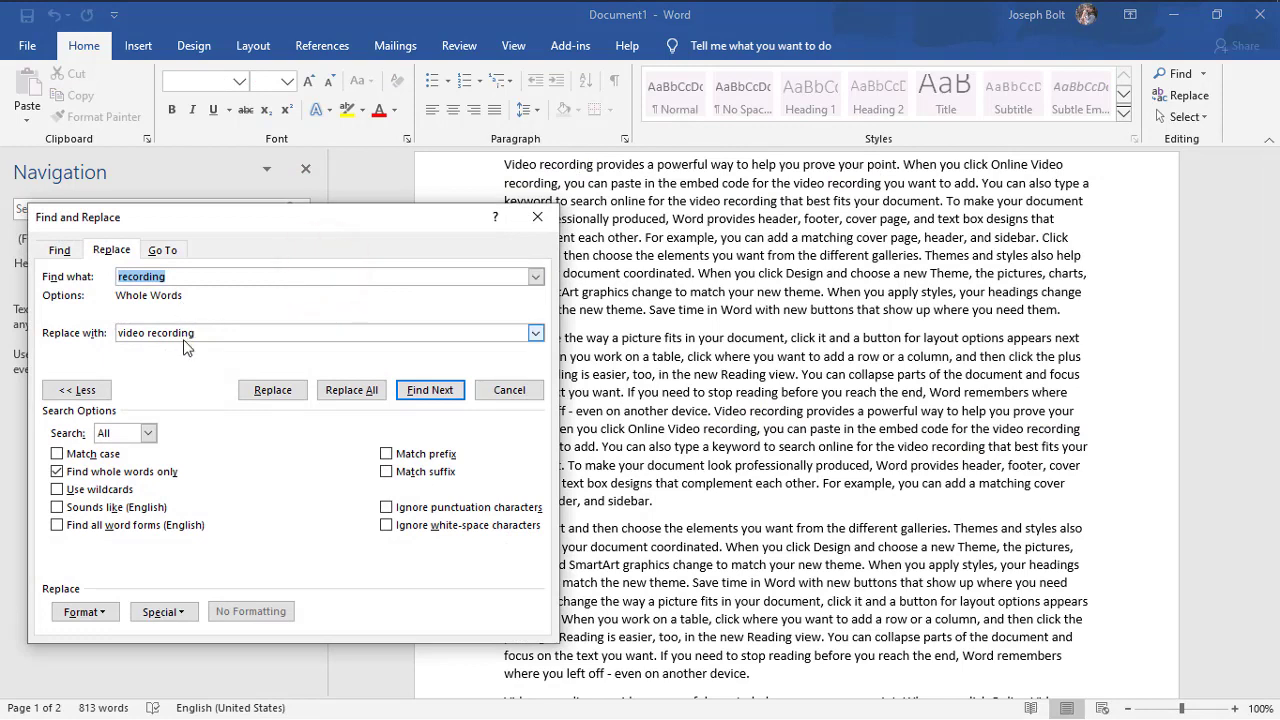
left_click(201, 333)
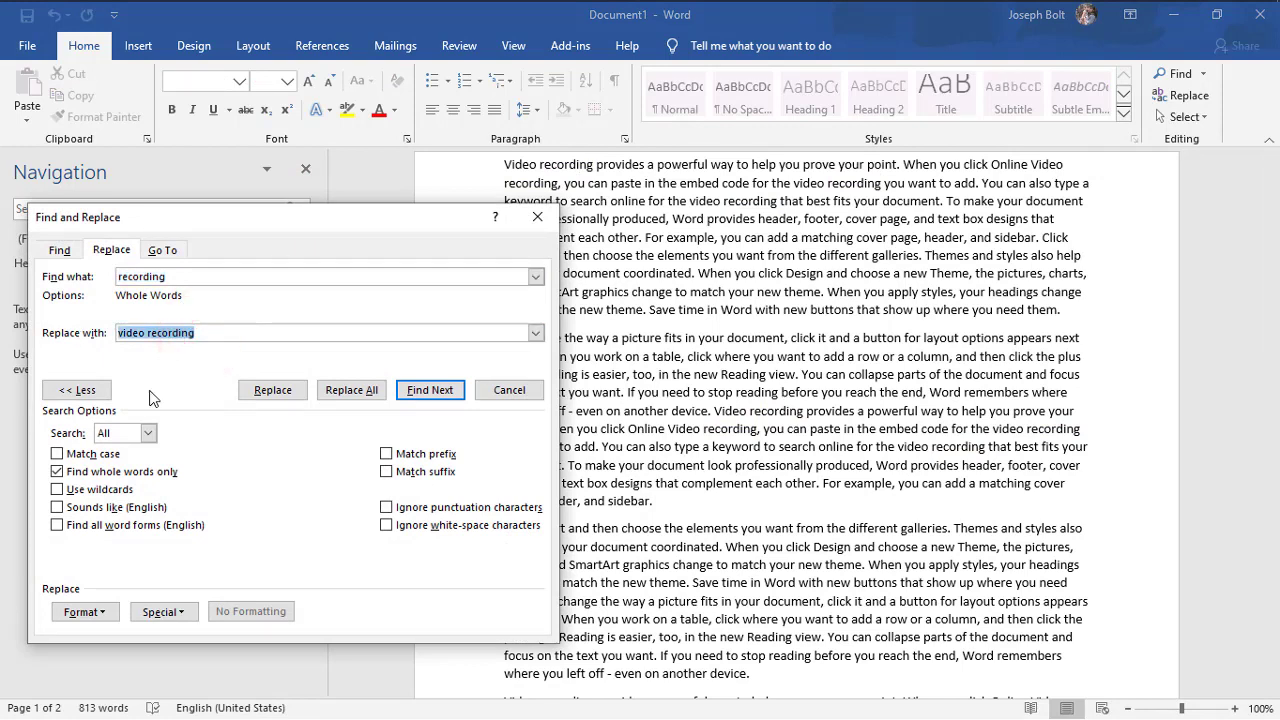
key("BackSpace")
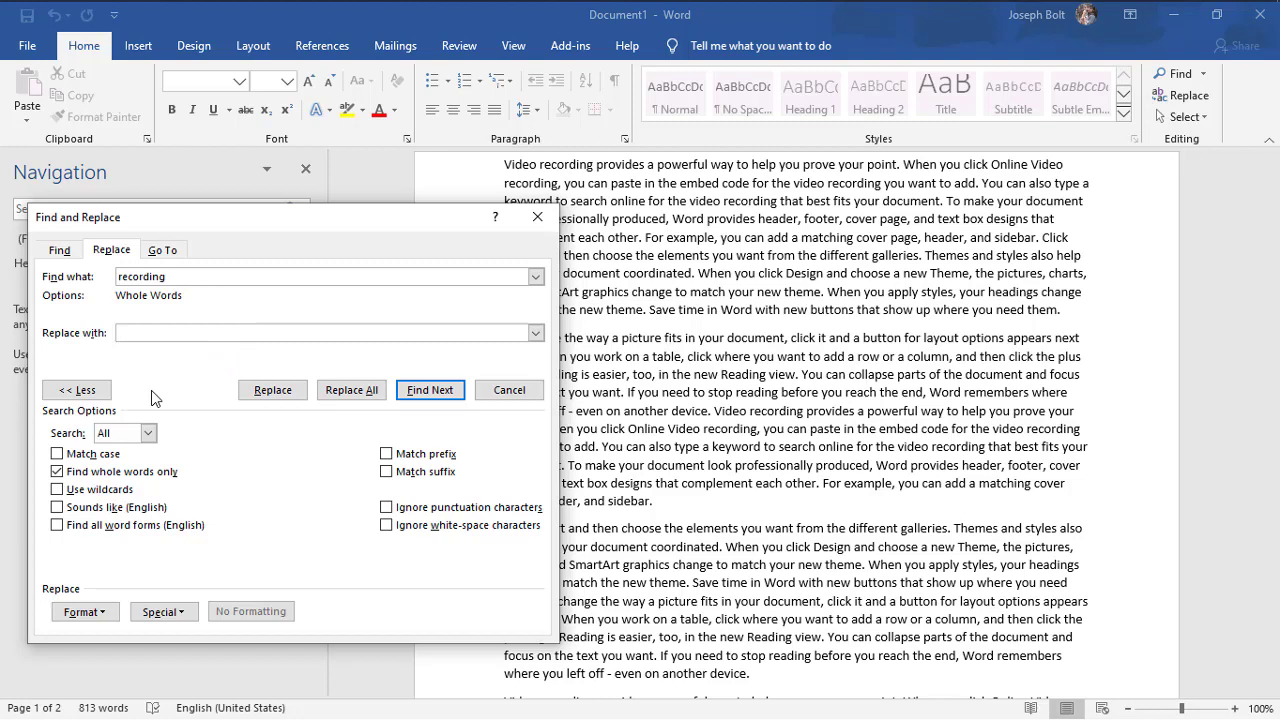
left_click(358, 385)
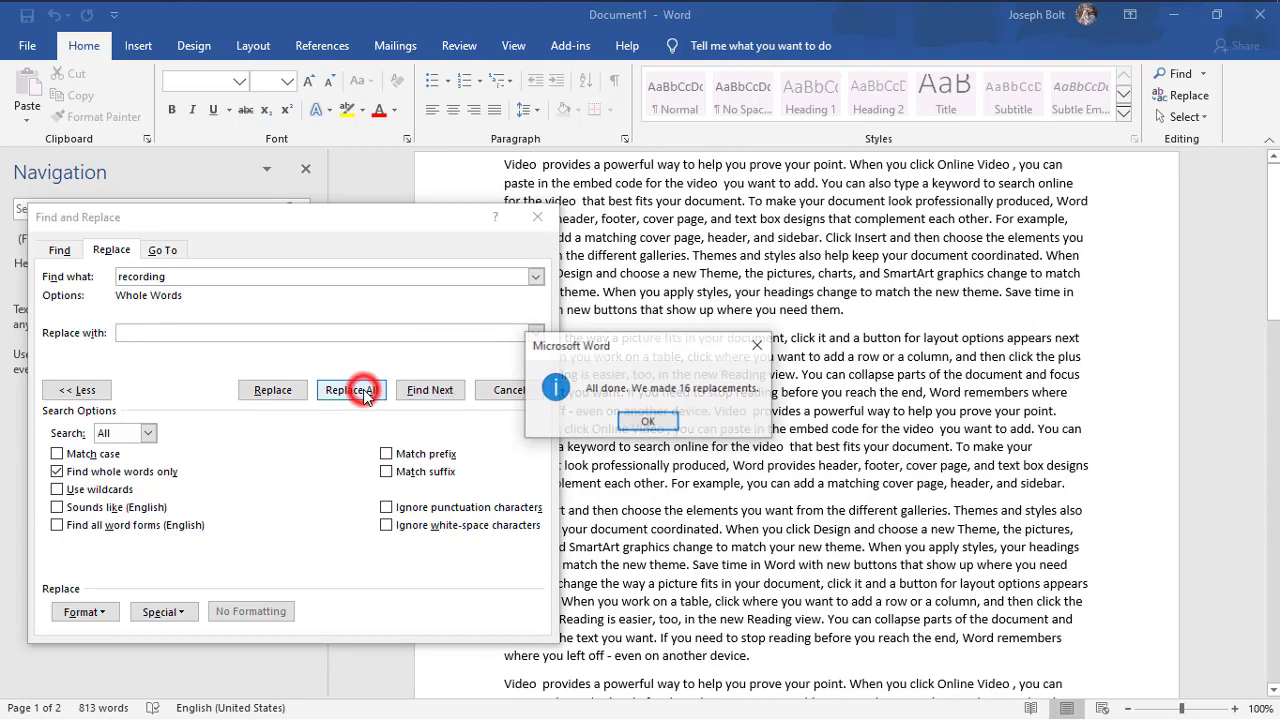
left_click(648, 422)
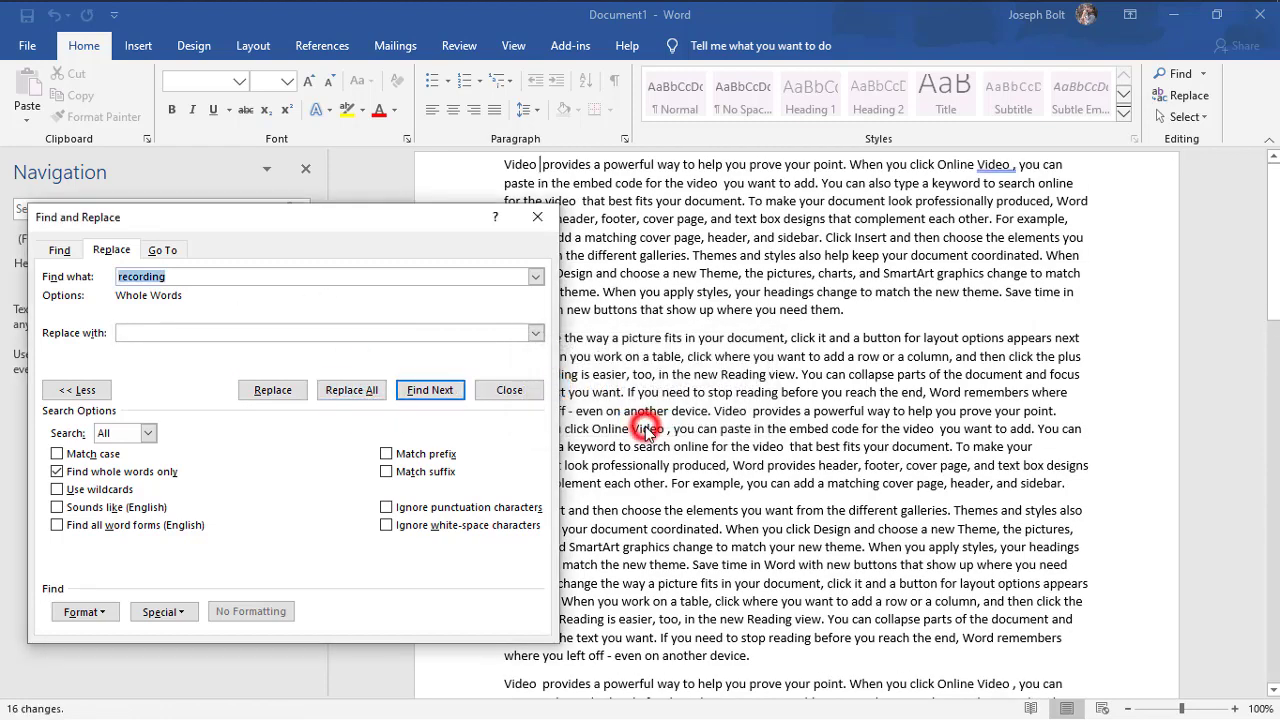
left_click(537, 220)
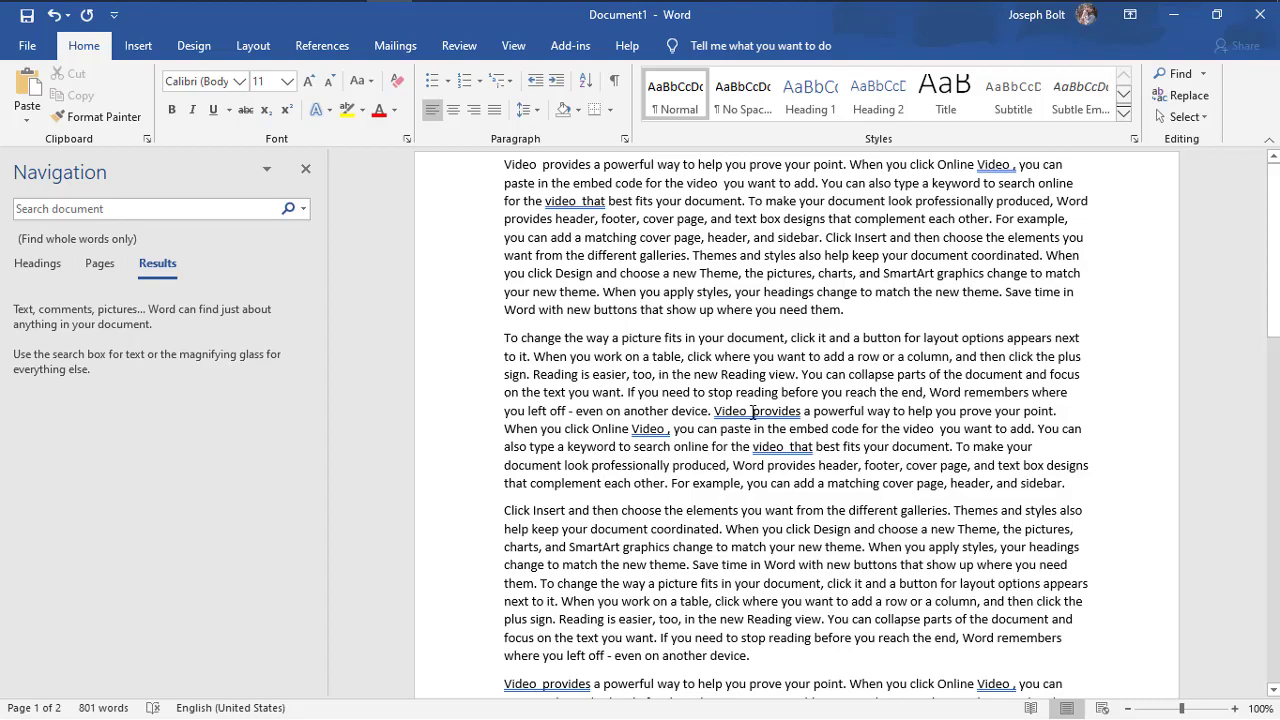
Search the document for double spaces and look through the highlighted matches
scroll(752, 411, "down", 5)
scroll(757, 405, "up", 3)
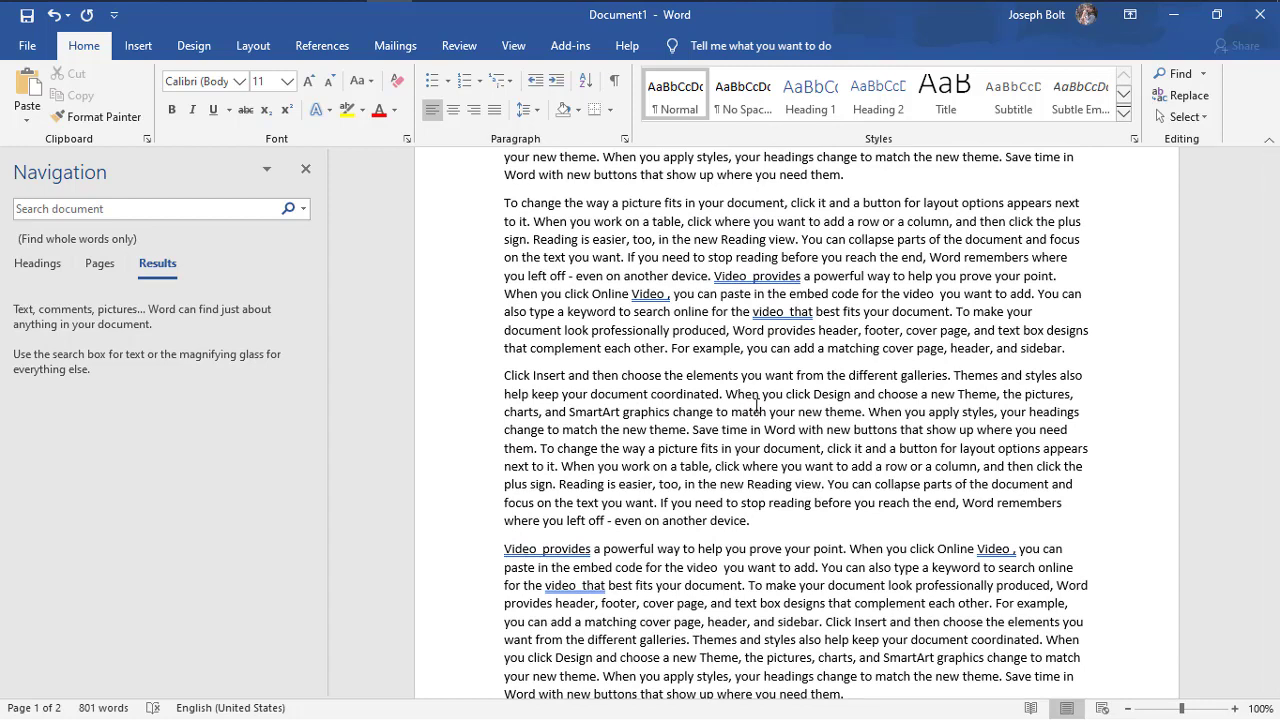
scroll(848, 302, "up", 2)
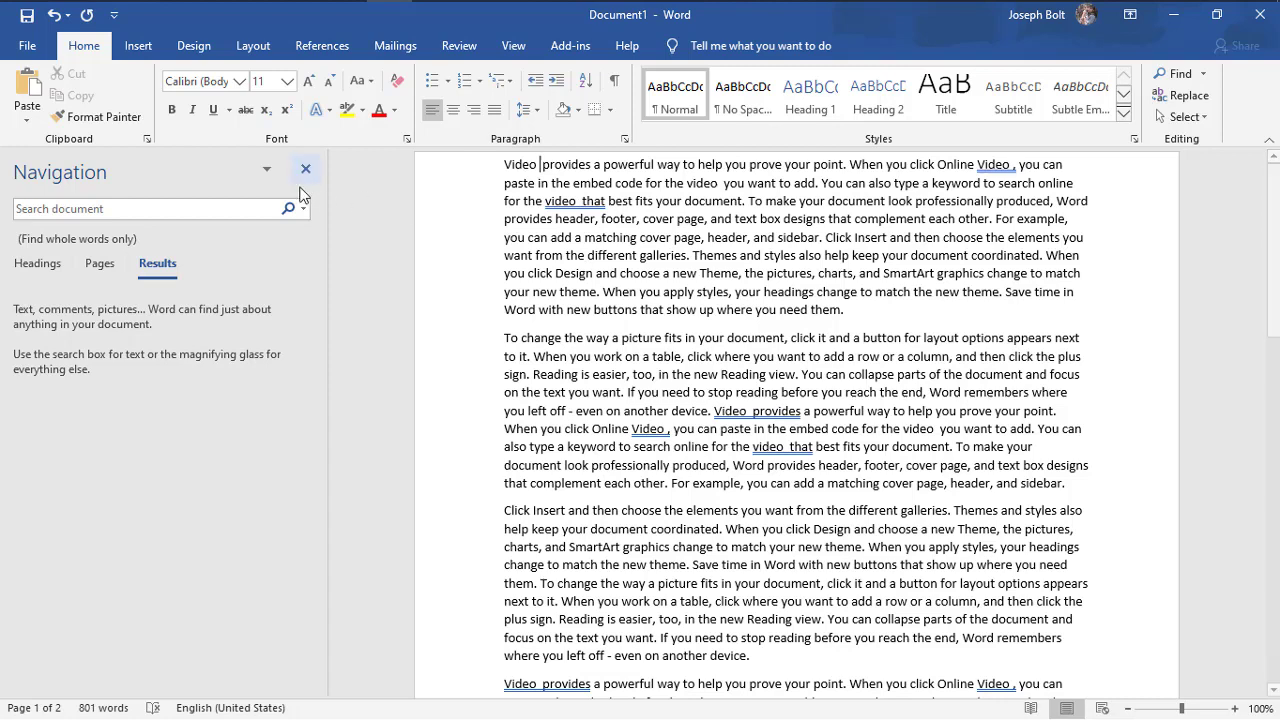
left_click(241, 209)
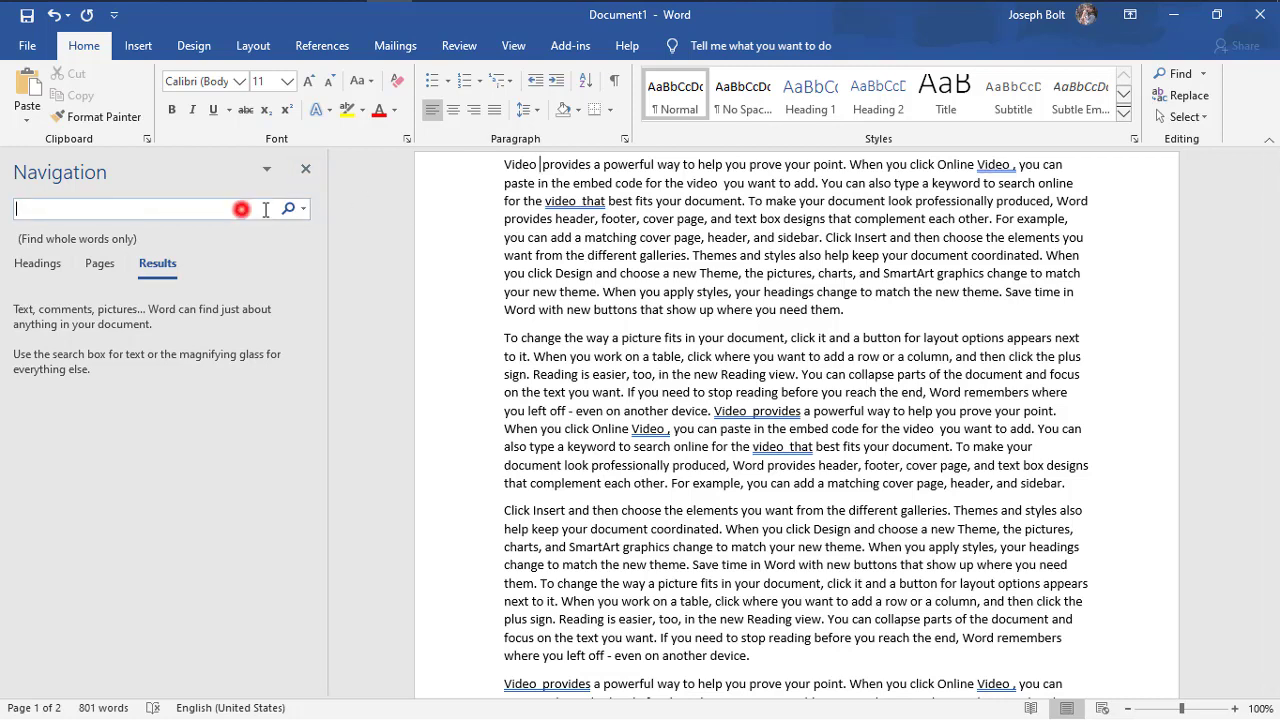
left_click(74, 207)
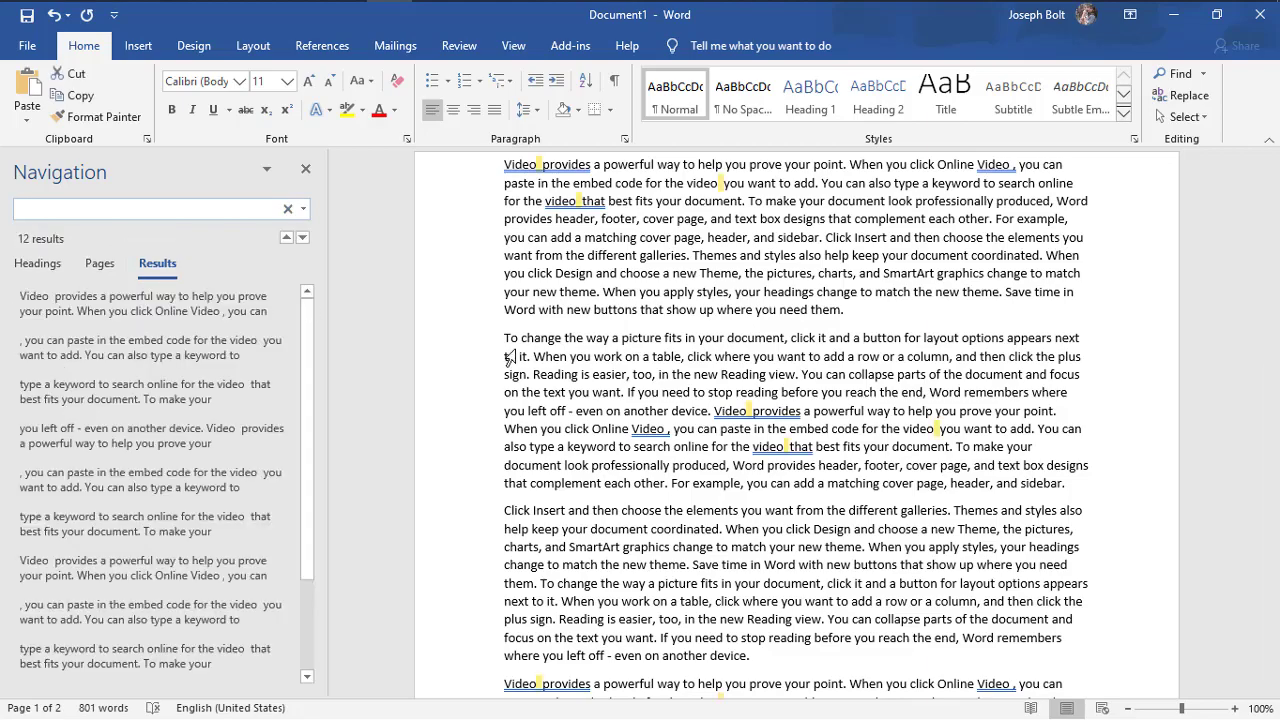
scroll(802, 424, "down", 2)
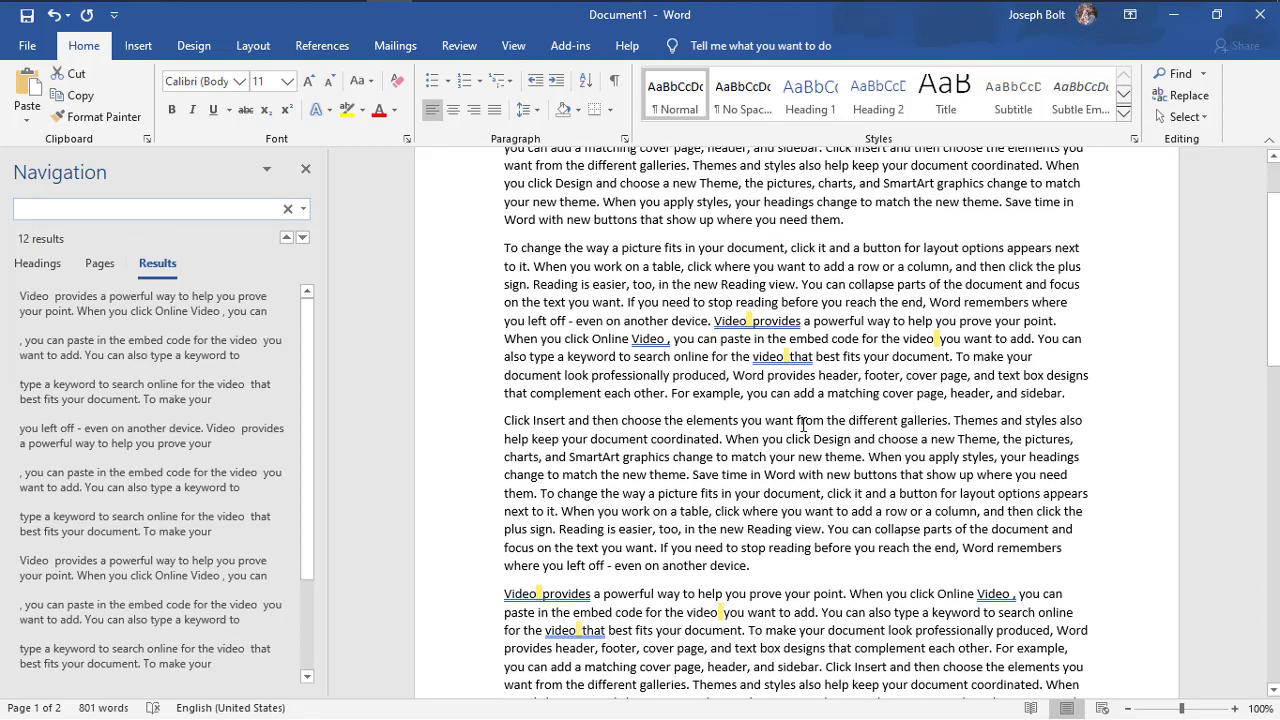
scroll(802, 424, "down", 9)
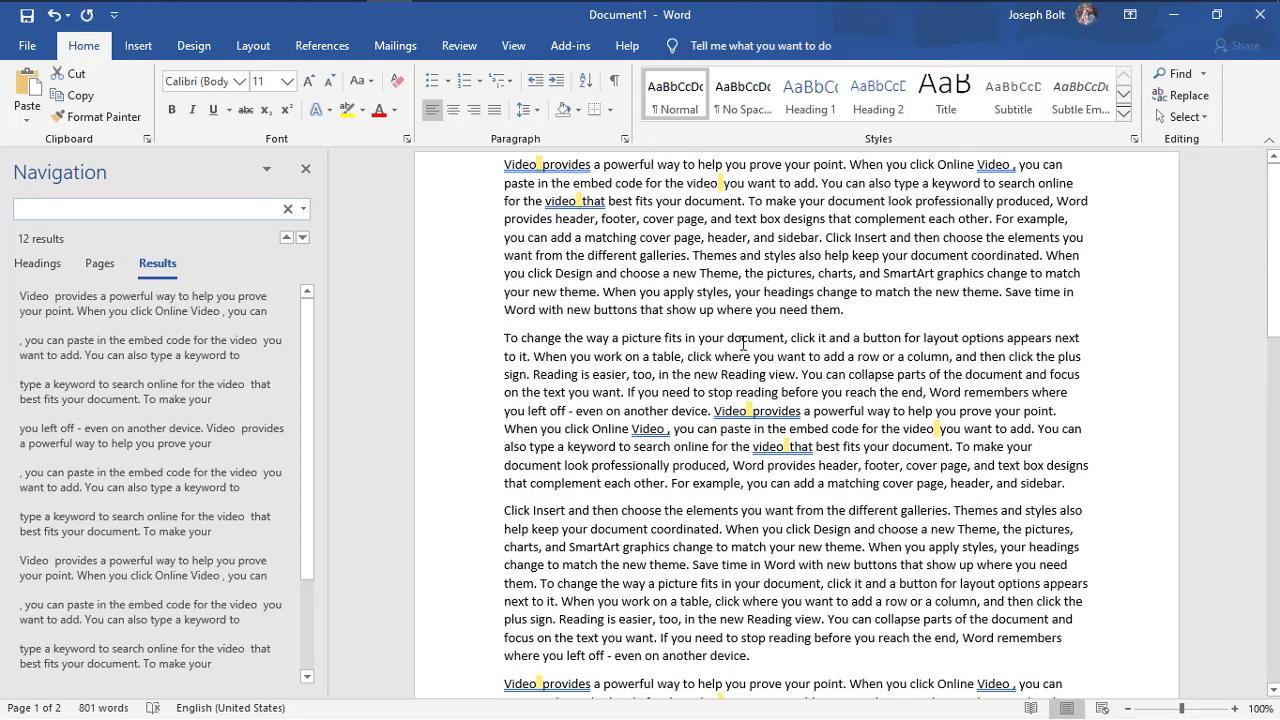
Replace all double spaces in the document with a single space, and close the Find and Replace dialog
left_click(303, 208)
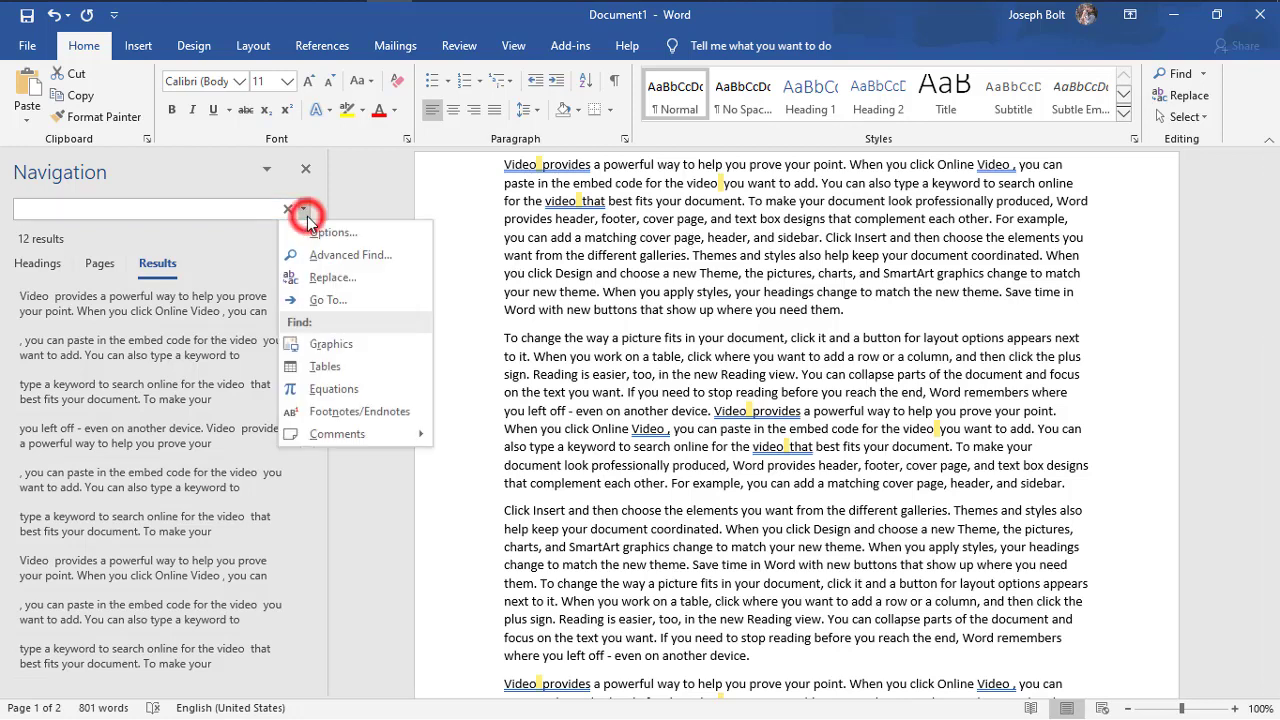
left_click(337, 274)
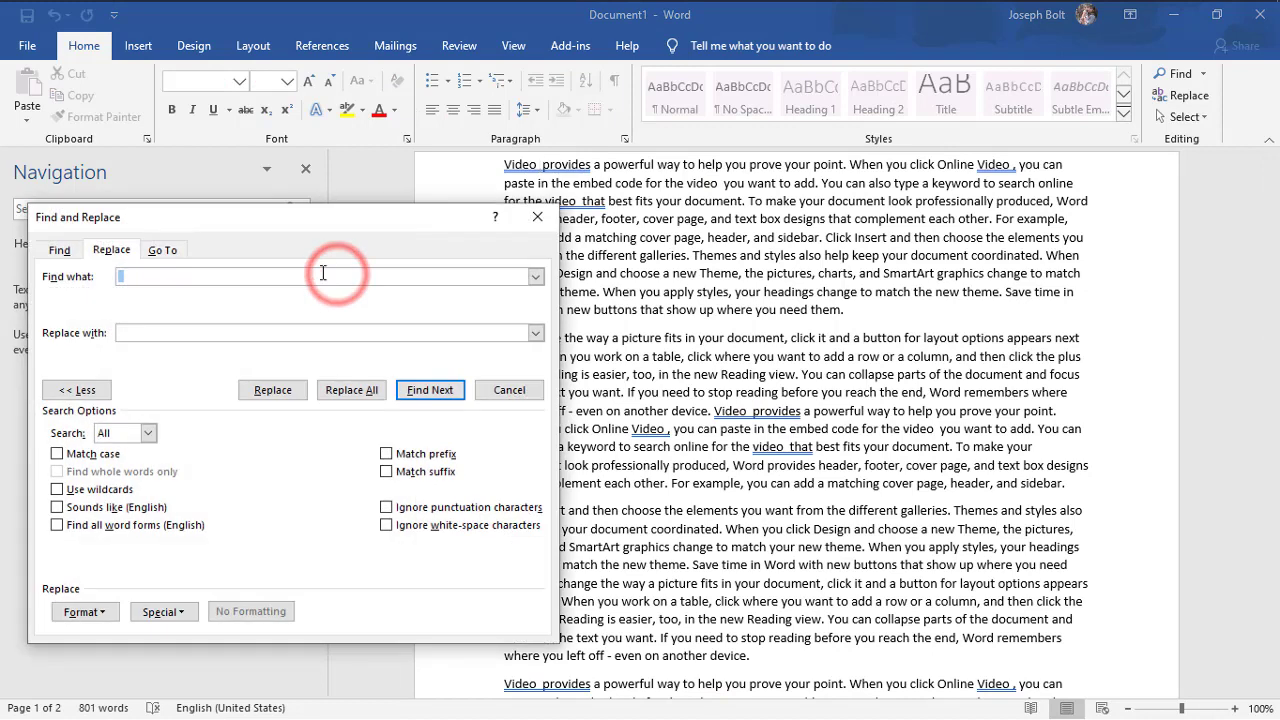
left_click(137, 332)
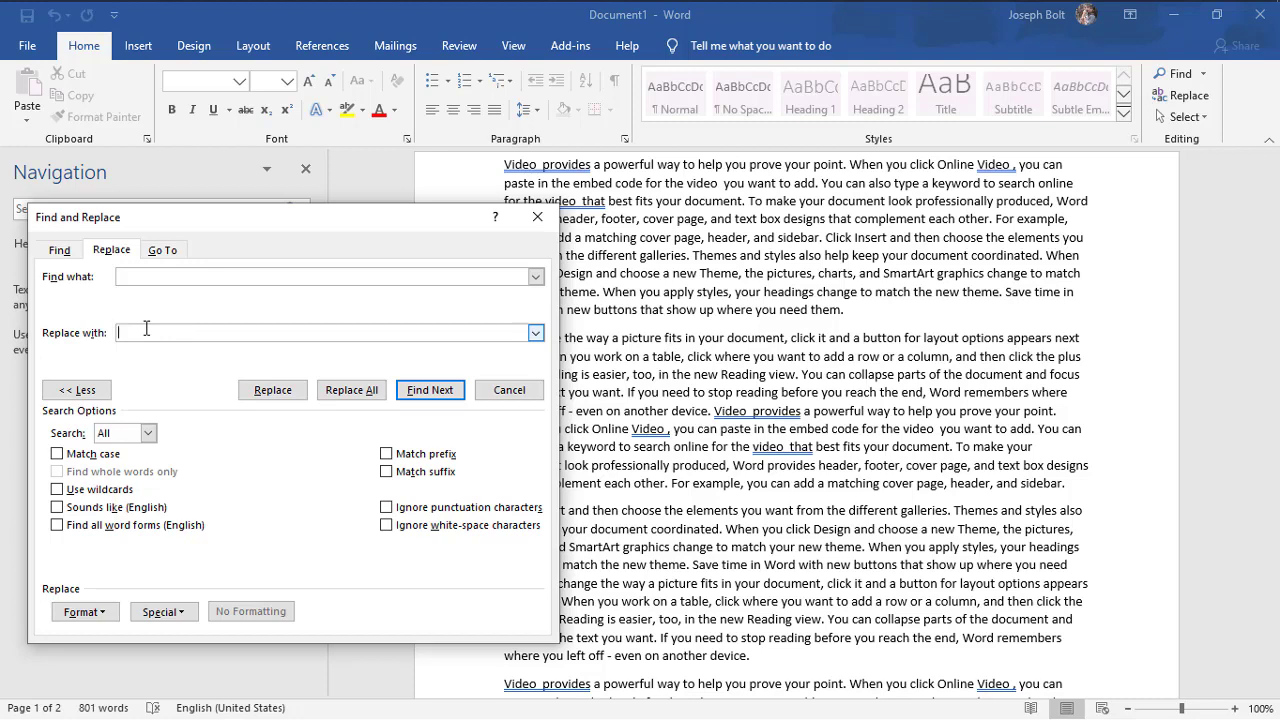
left_click(352, 392)
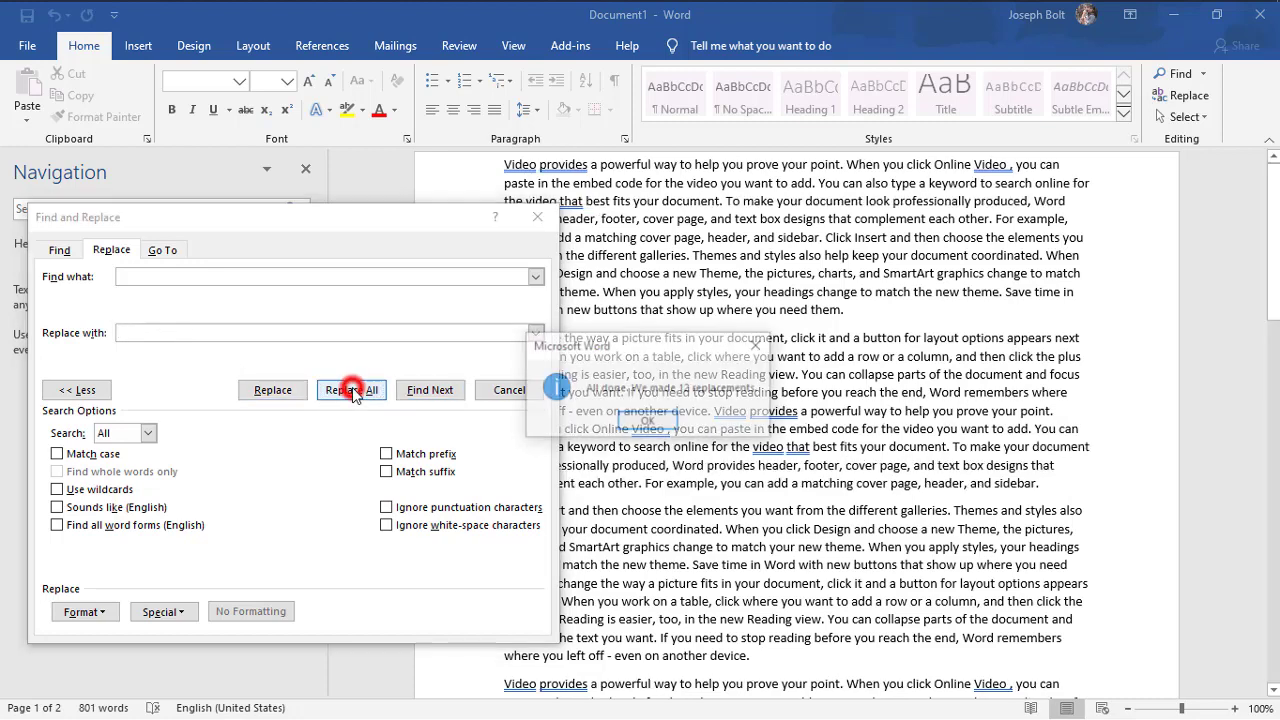
left_click(648, 421)
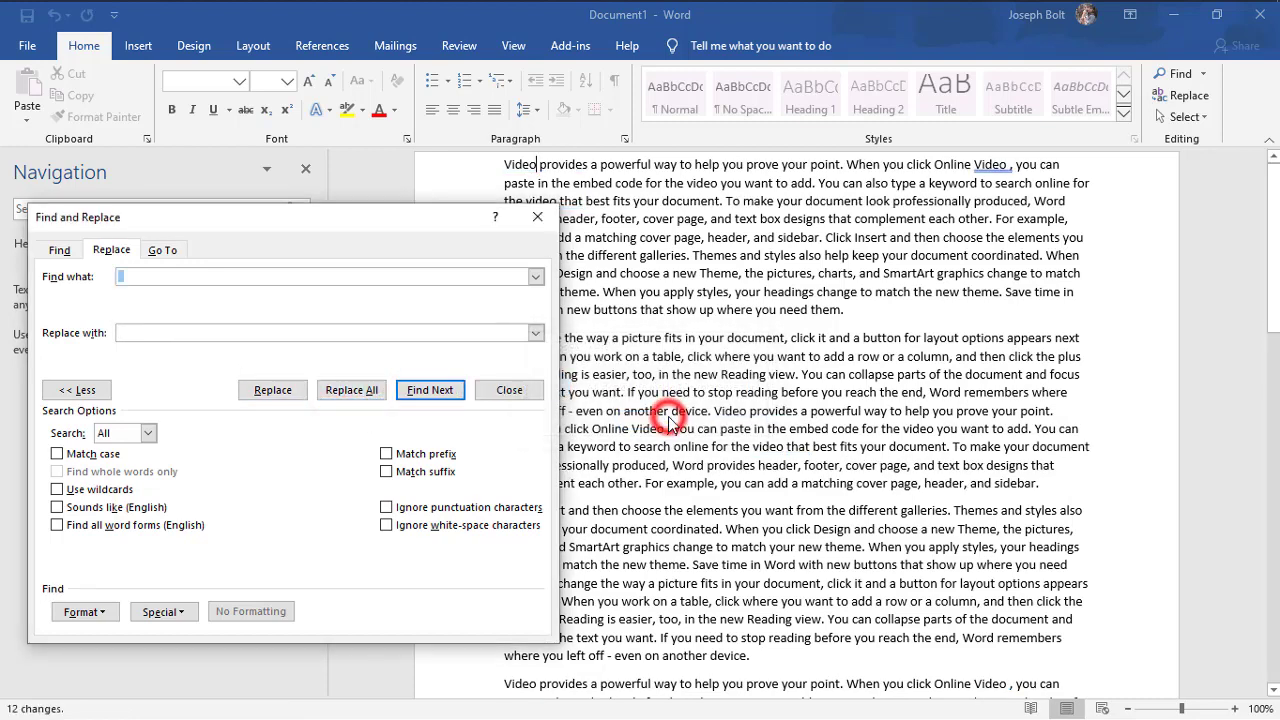
left_click(690, 322)
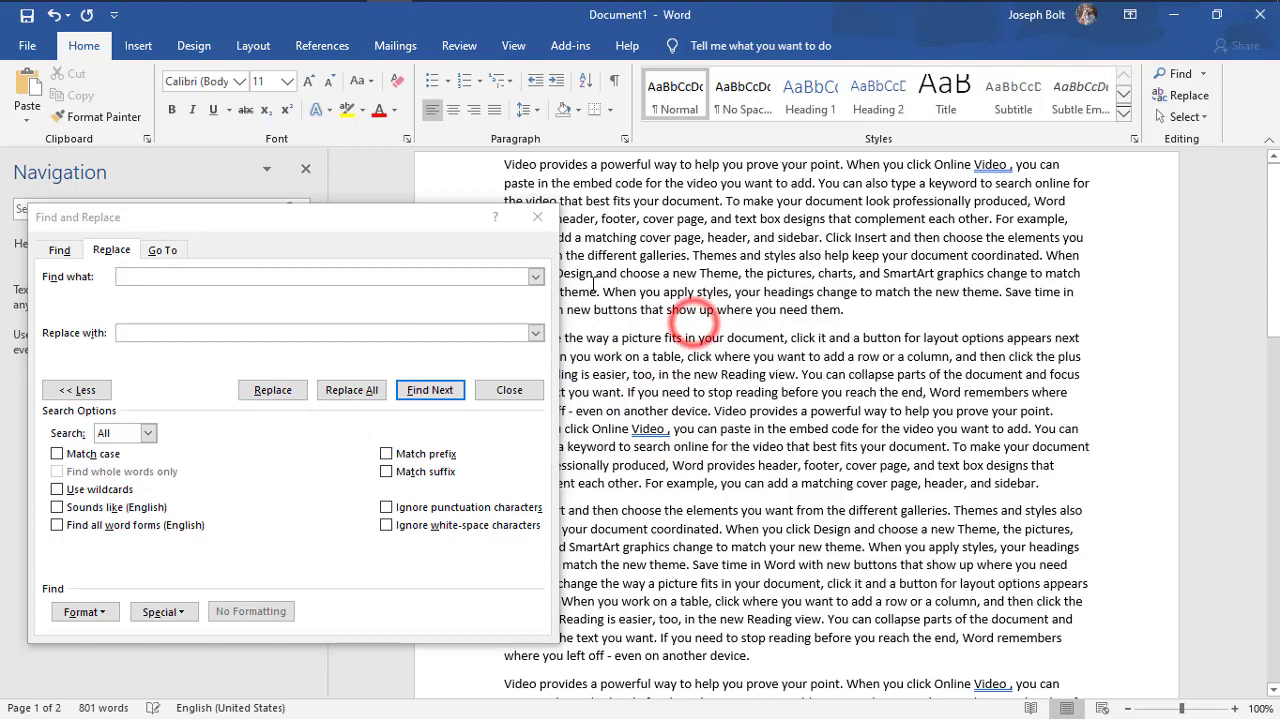
left_click(541, 219)
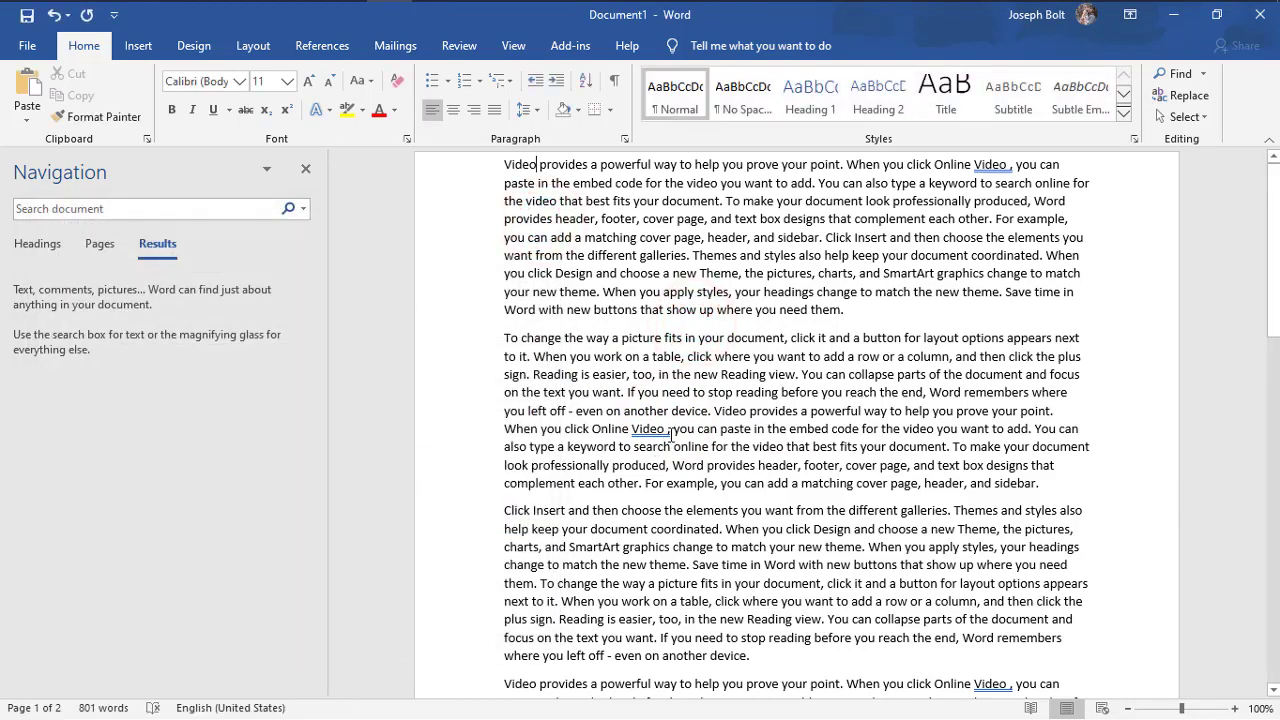
Delete the extra space before the comma after "Online Video" in the second and fourth paragraphs
scroll(687, 430, "down", 1)
scroll(687, 430, "down", 2)
scroll(689, 415, "up", 2)
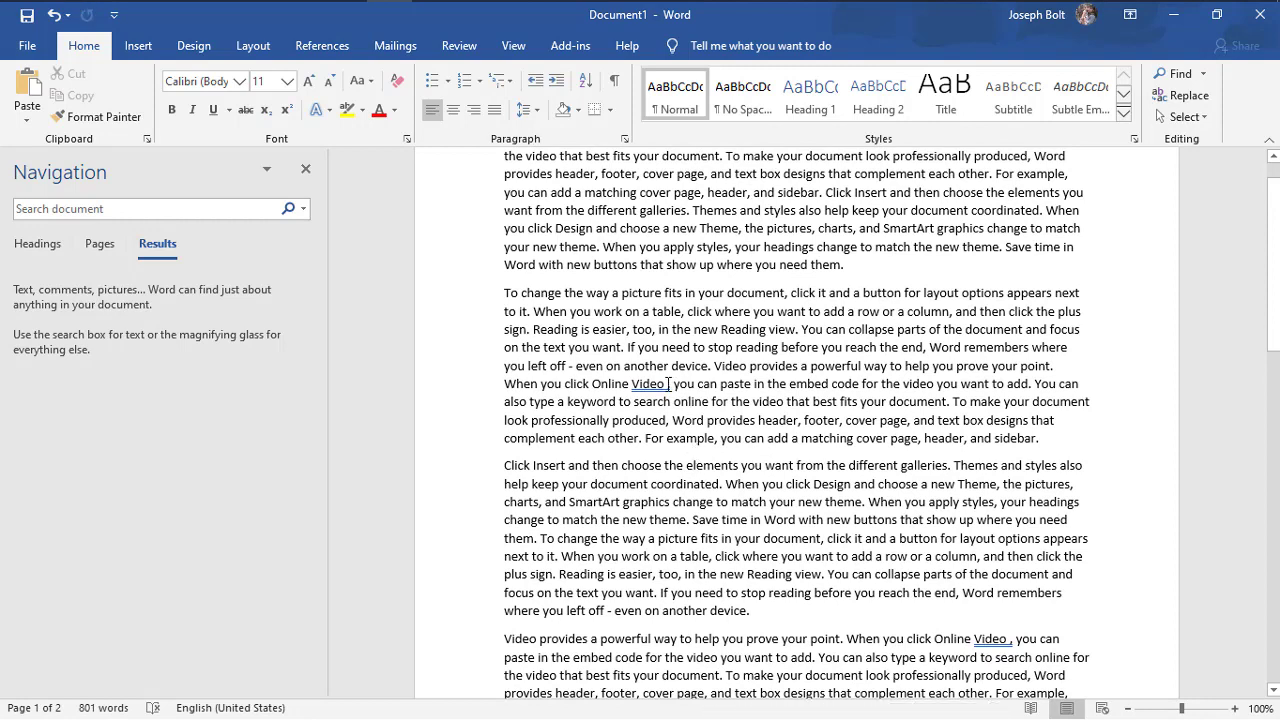
key("ctrl+z")
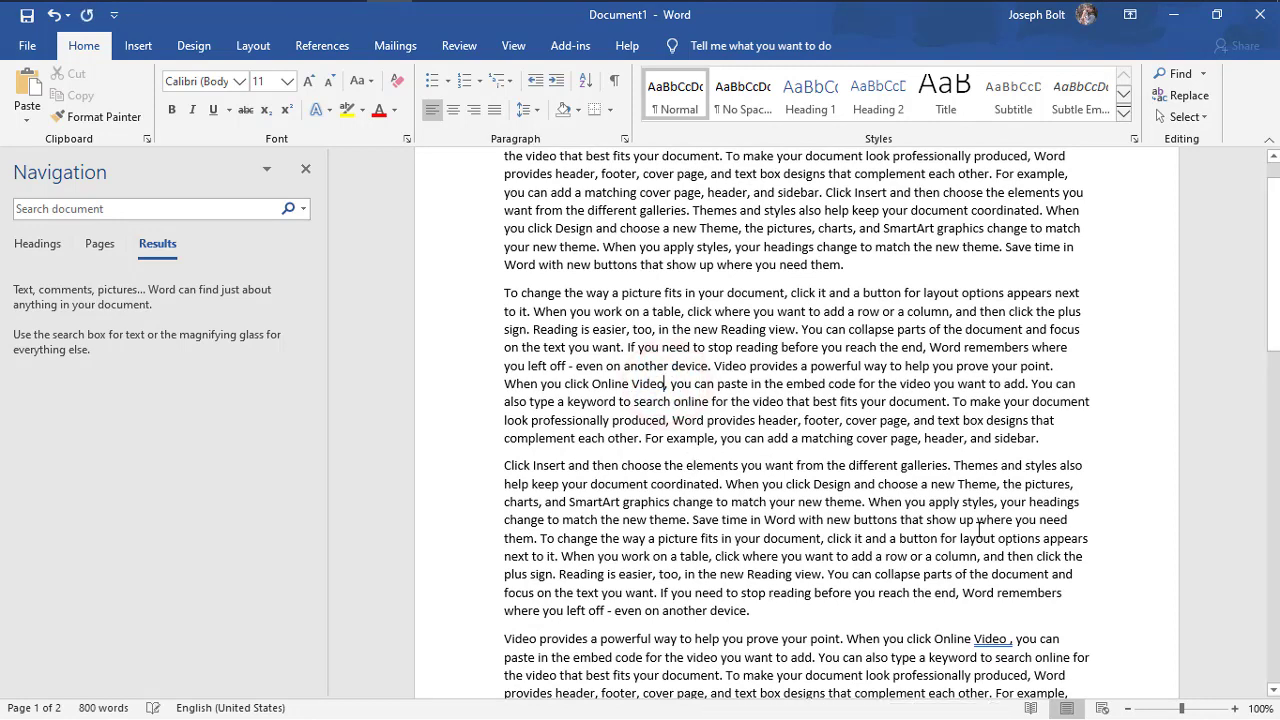
scroll(1022, 527, "down", 3)
left_click(1009, 504)
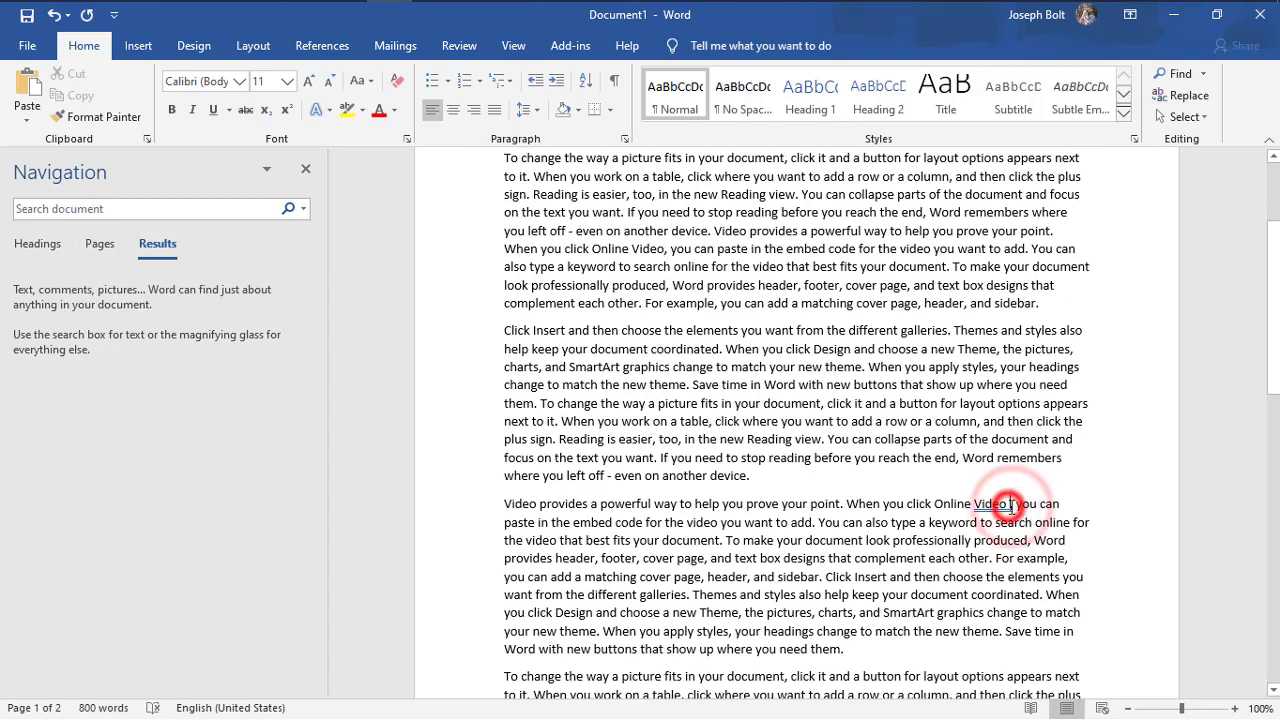
key("ctrl+y")
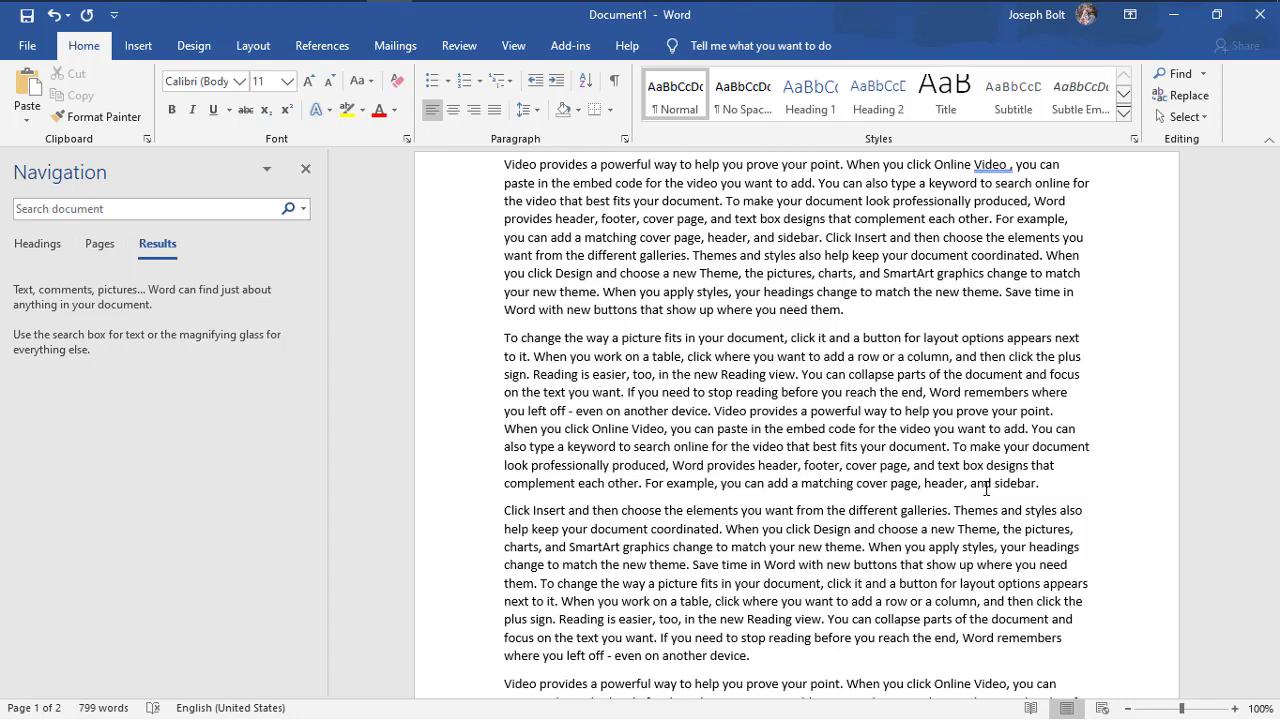
Minimize the document window to show the desktop
left_click(1173, 14)
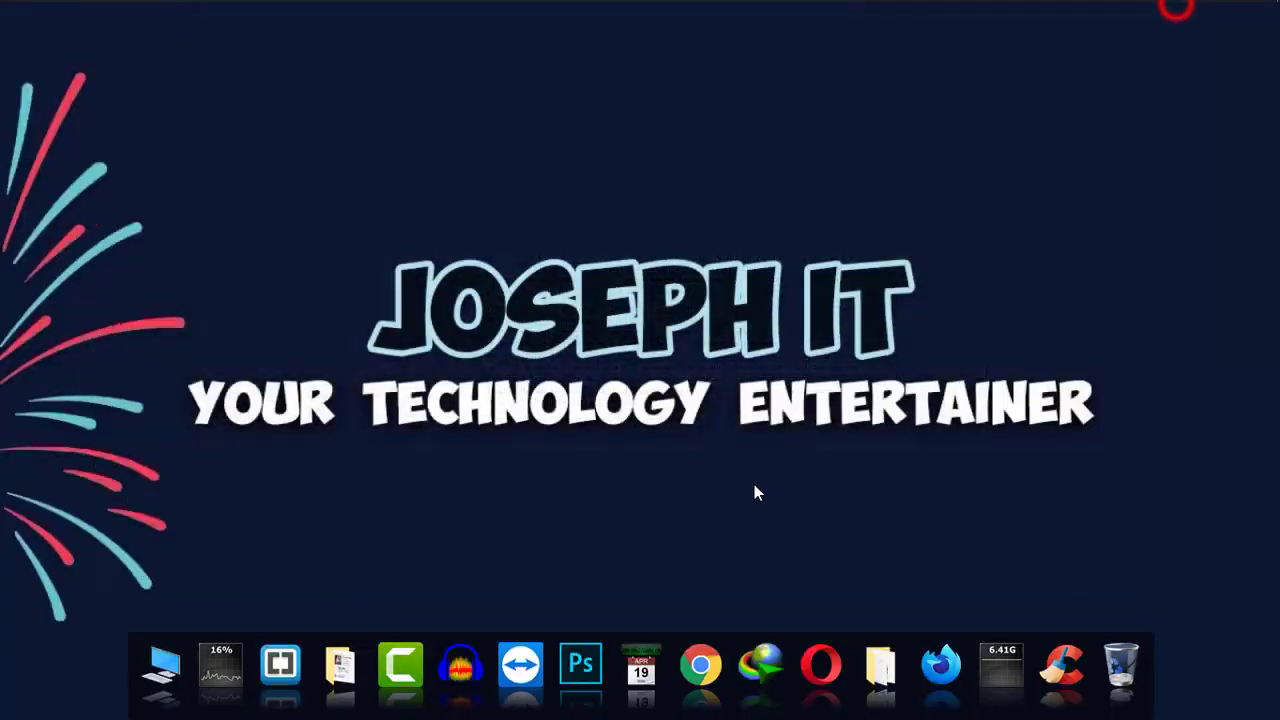
left_click(603, 485)
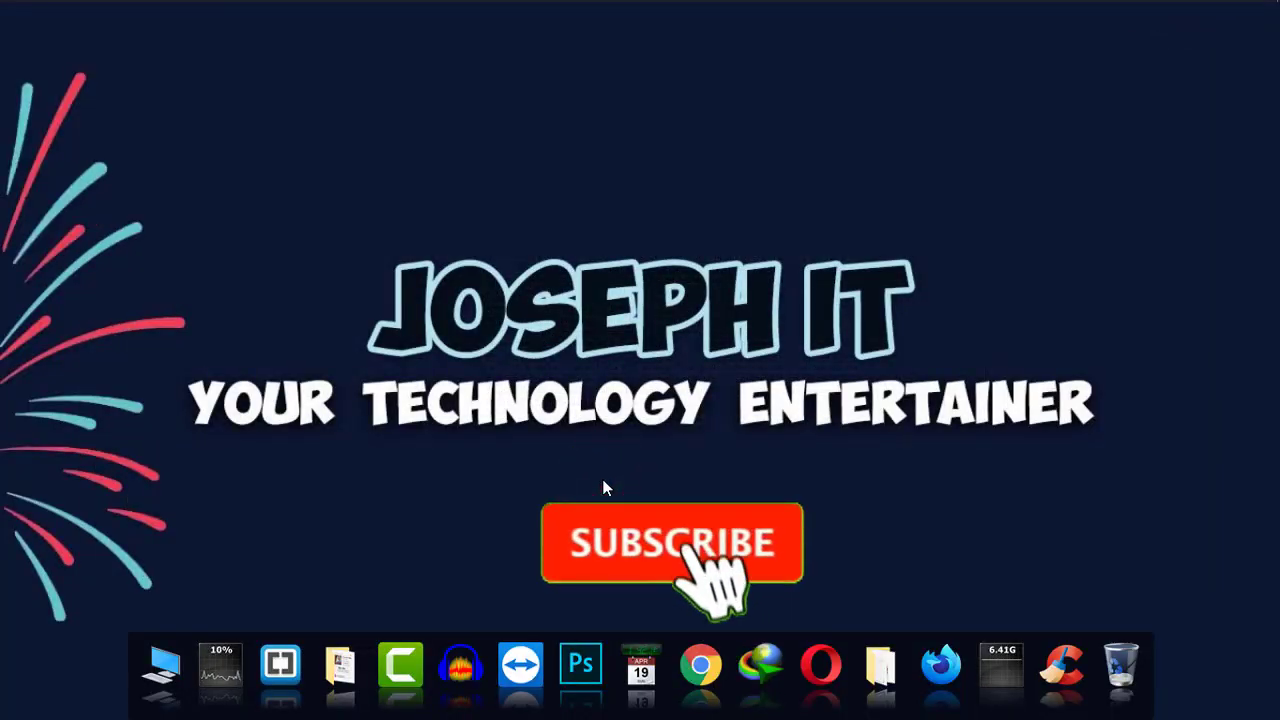